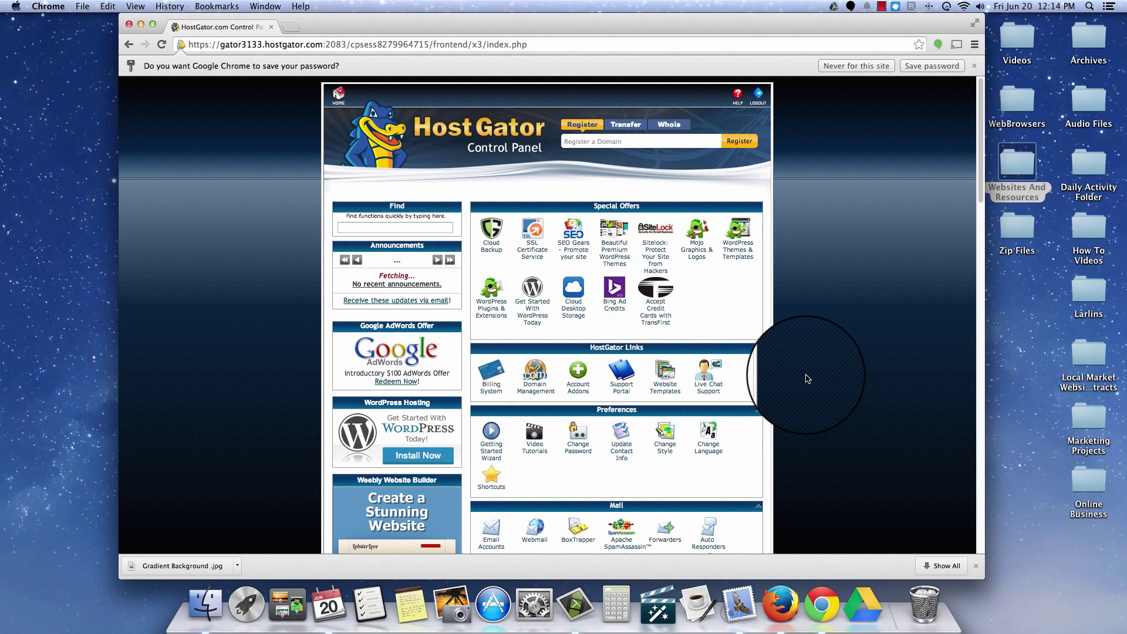
scroll(815, 317, "down", 5)
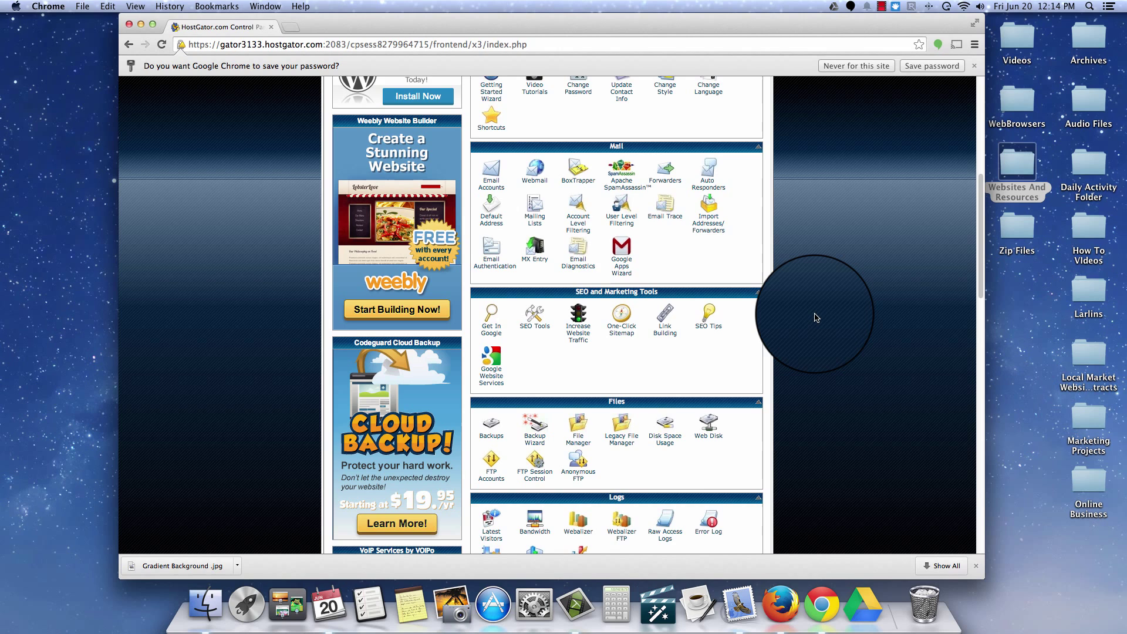
scroll(815, 317, "down", 4)
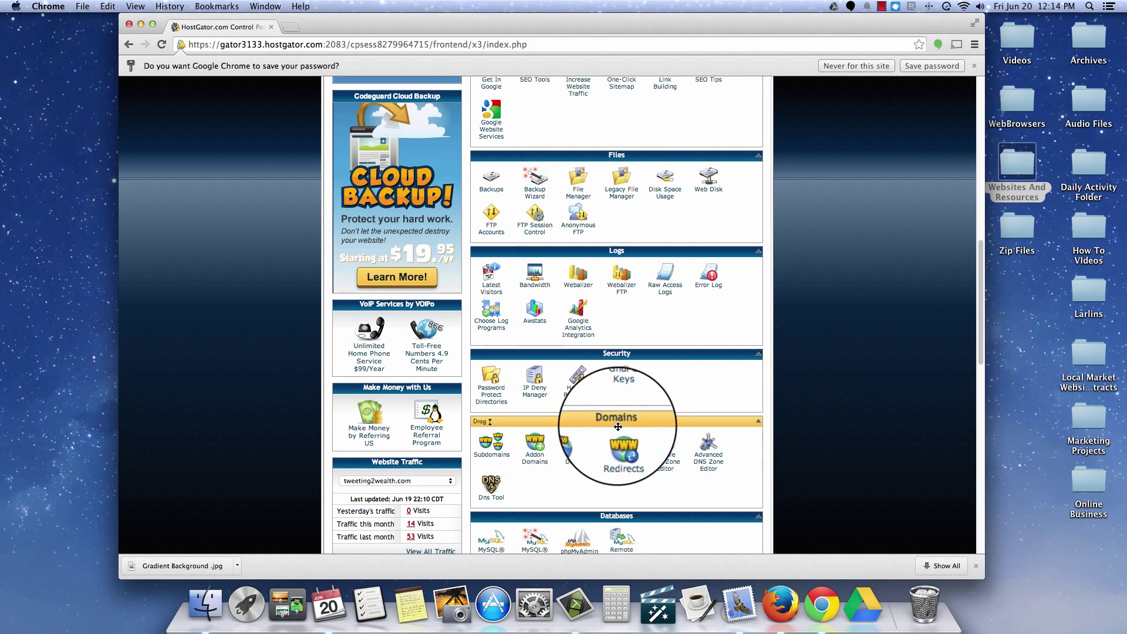
scroll(618, 426, "down", 5)
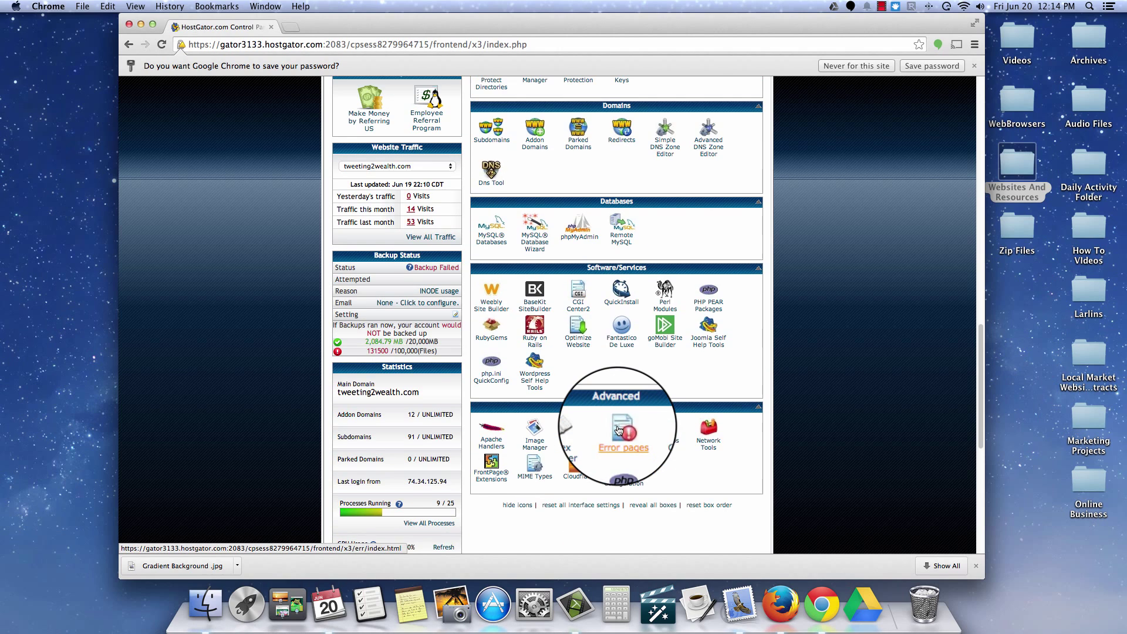
left_click(618, 429)
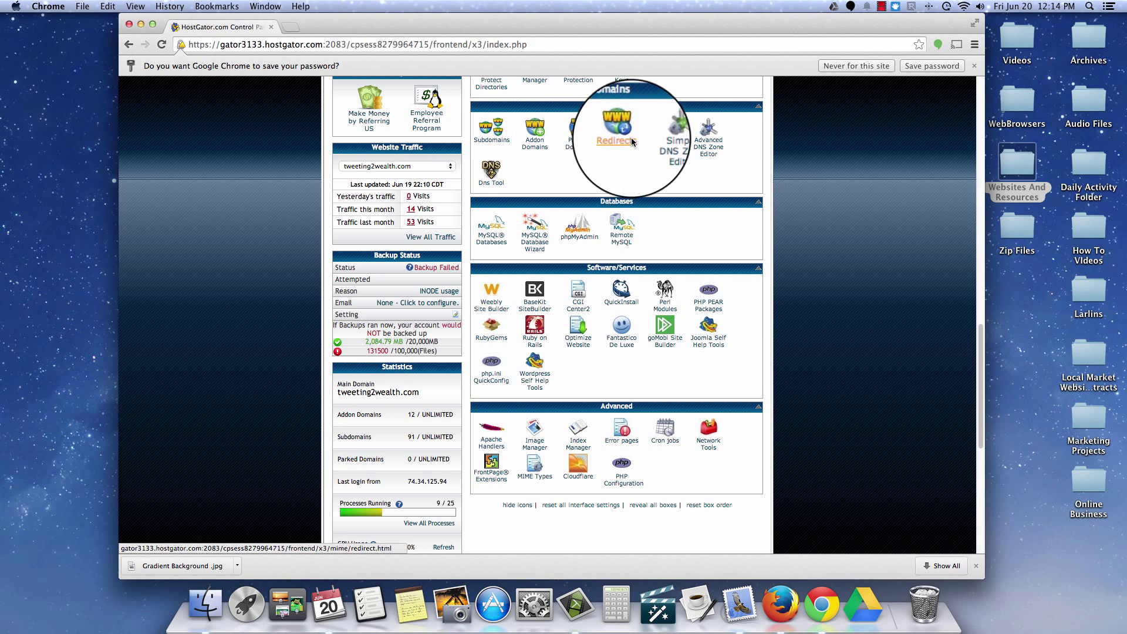
Step: On the Subdomains page, choose globalwealthtakeover.com as the root domain and focus the Subdomain field
left_click(489, 133)
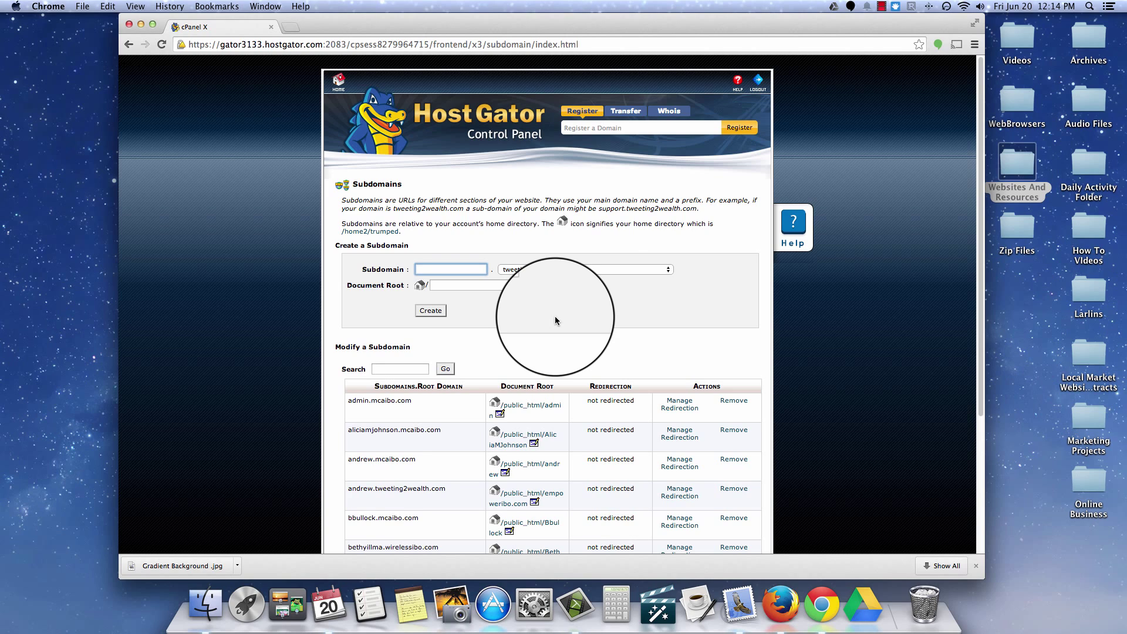
left_click(668, 273)
scroll(645, 337, "down", 5)
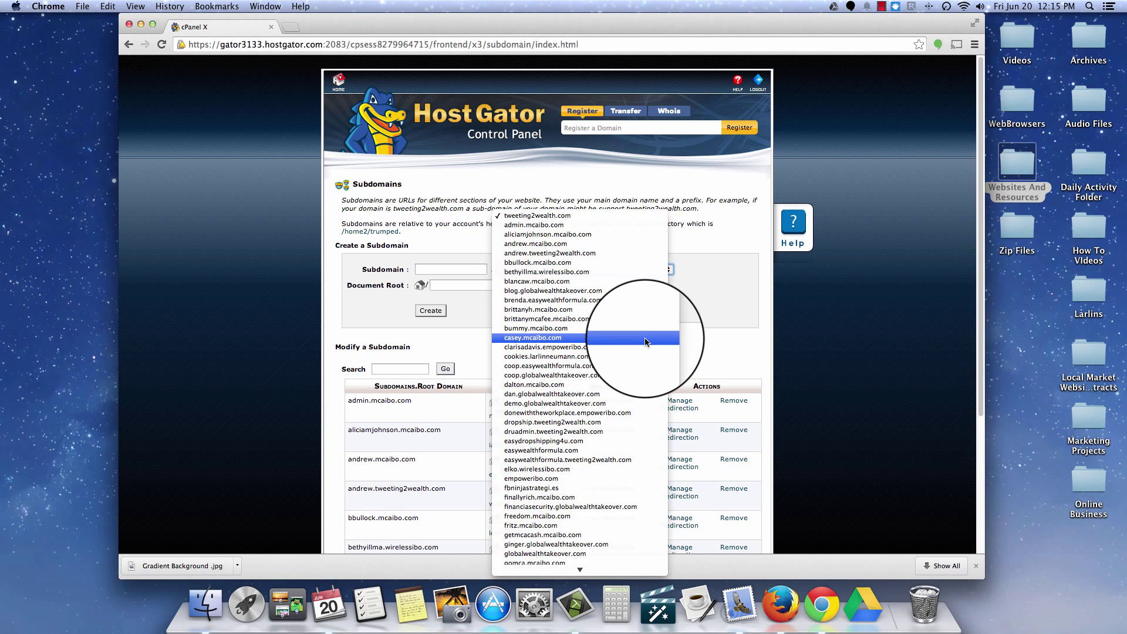
scroll(645, 339, "down", 5)
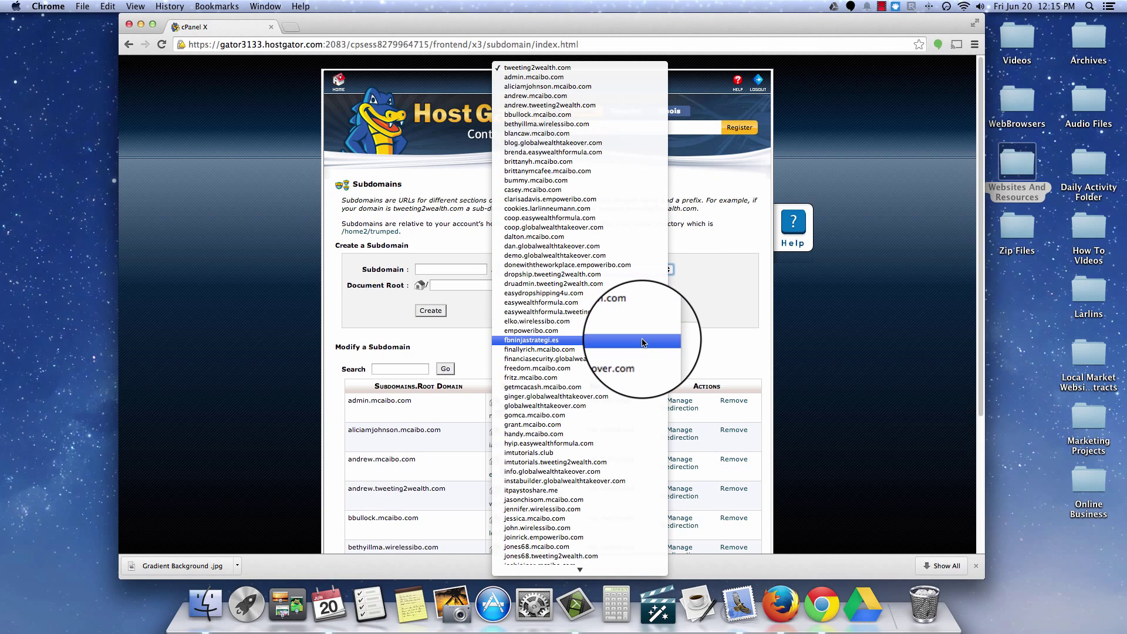
left_click(587, 405)
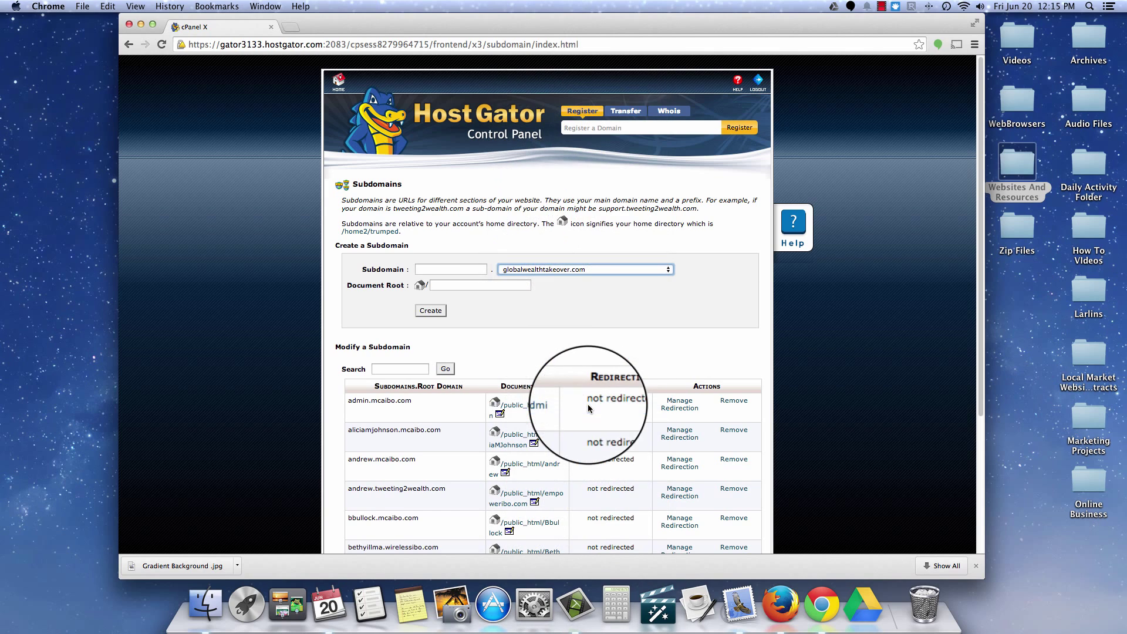
left_click(446, 270)
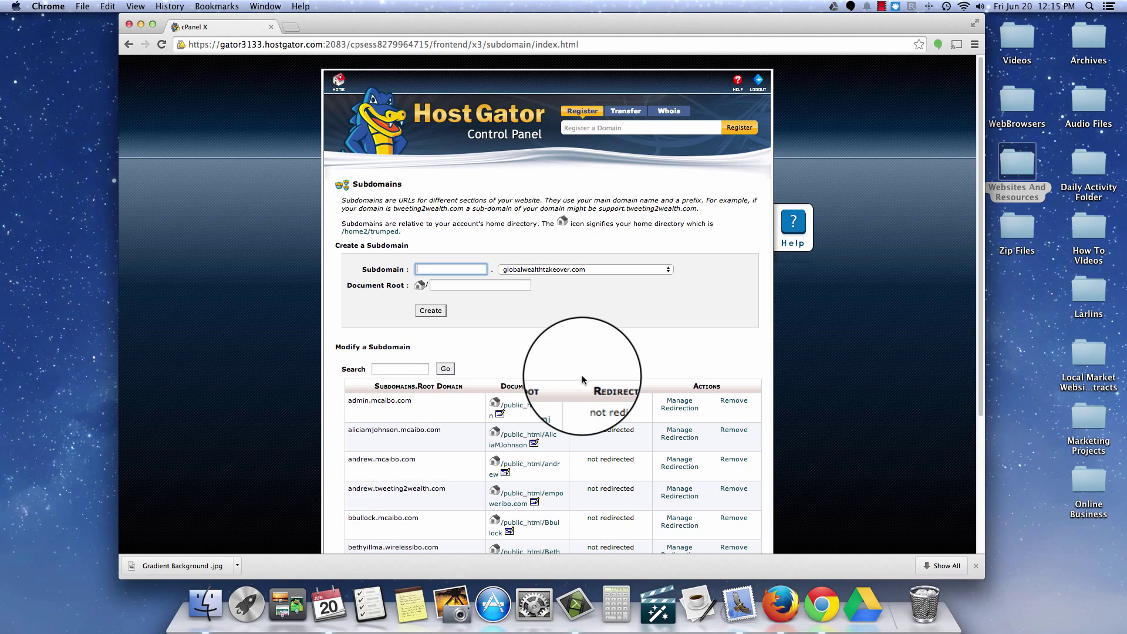
Step: Create the subdomain 'wptest' under globalwealthtakeover.com
type("wp")
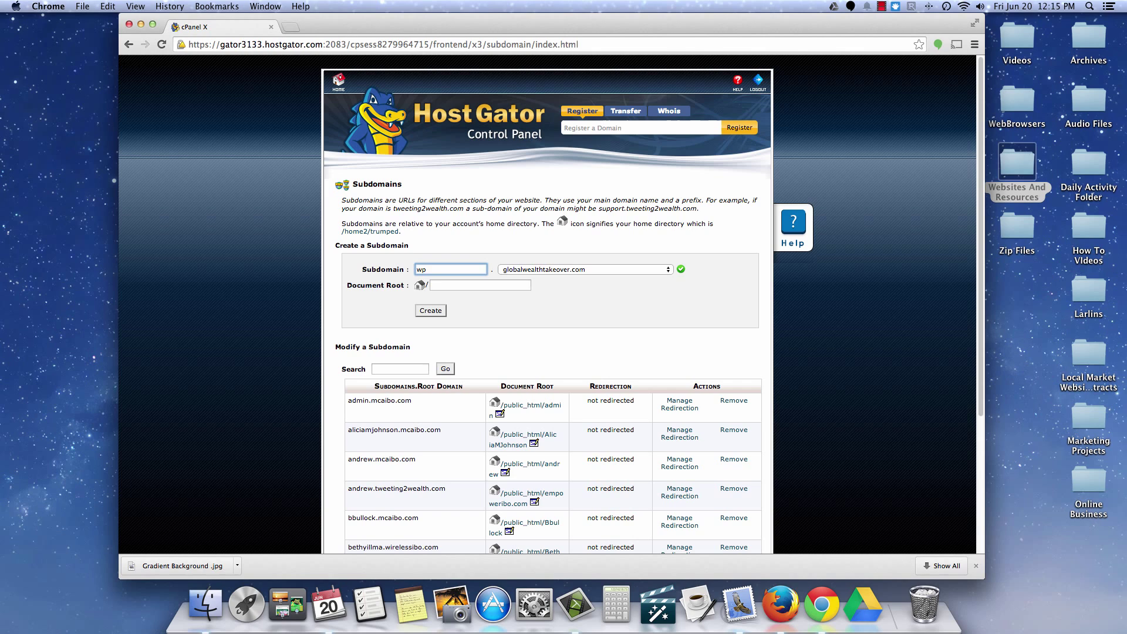
type("test")
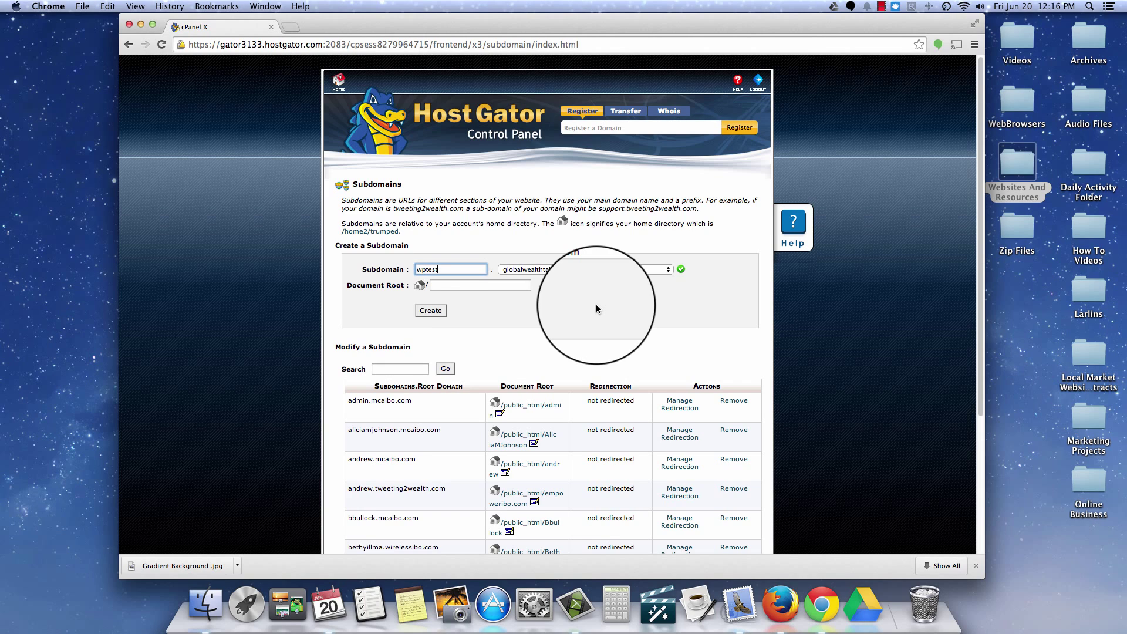
left_click(430, 310)
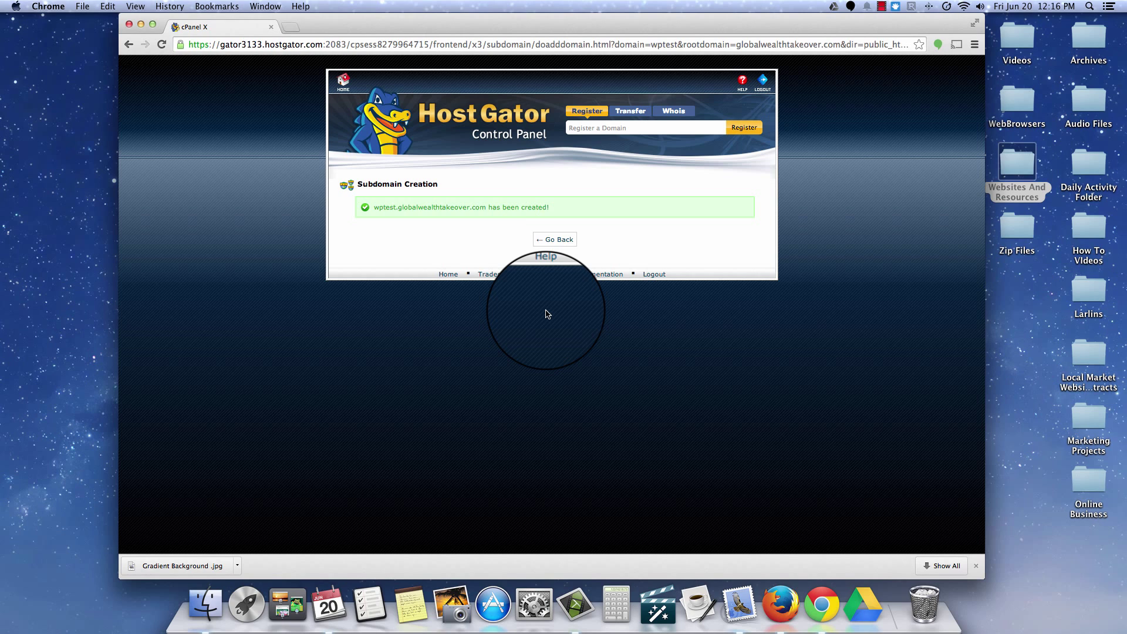
Step: Return to the cPanel home page, dismiss the Domain.com promotion, and scroll down to Software/Services
left_click(543, 241)
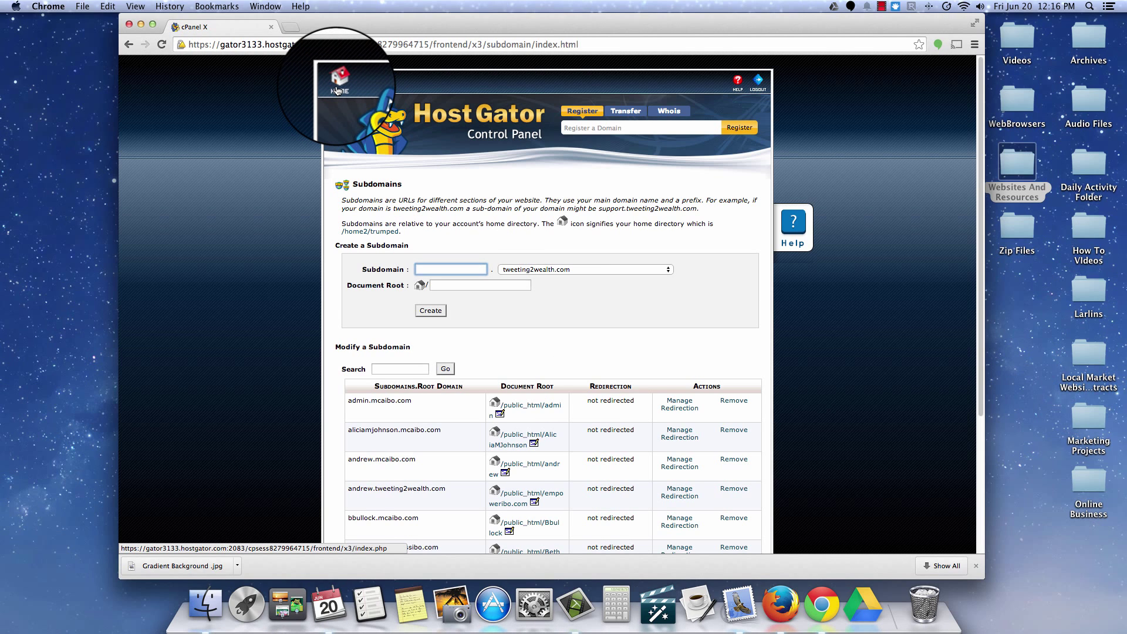
left_click(337, 88)
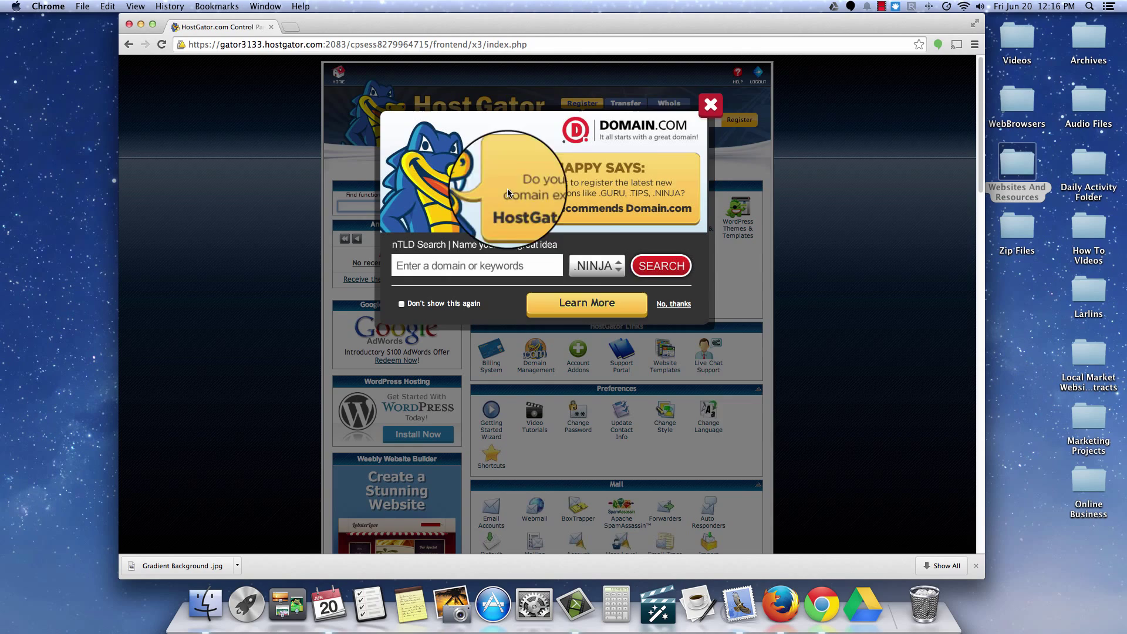
left_click(712, 106)
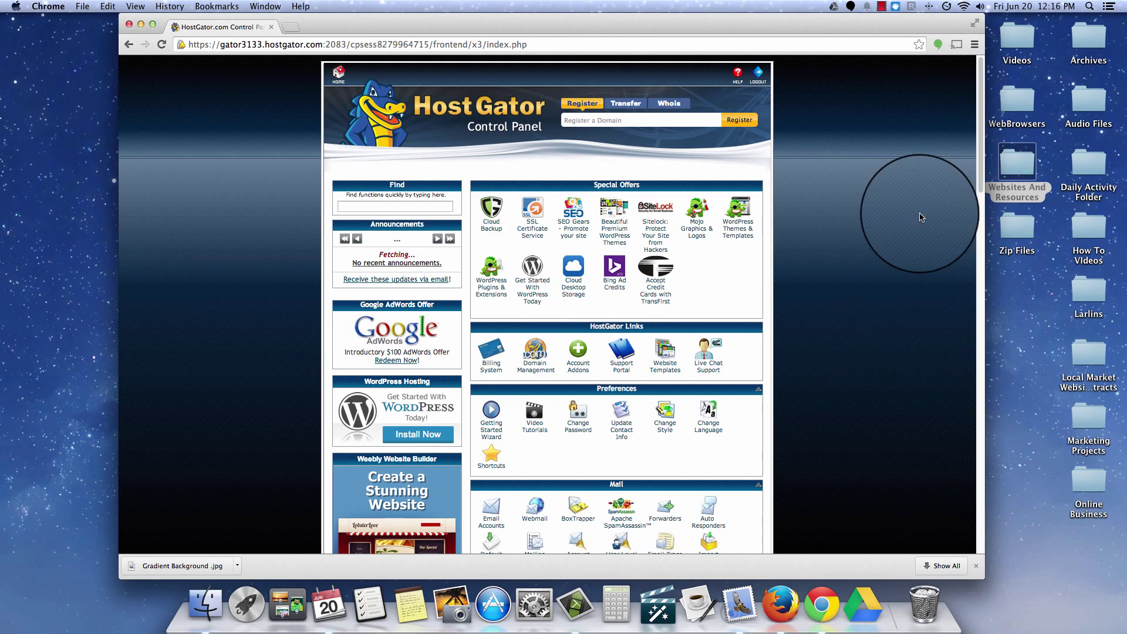
left_click_drag(981, 82, 983, 324)
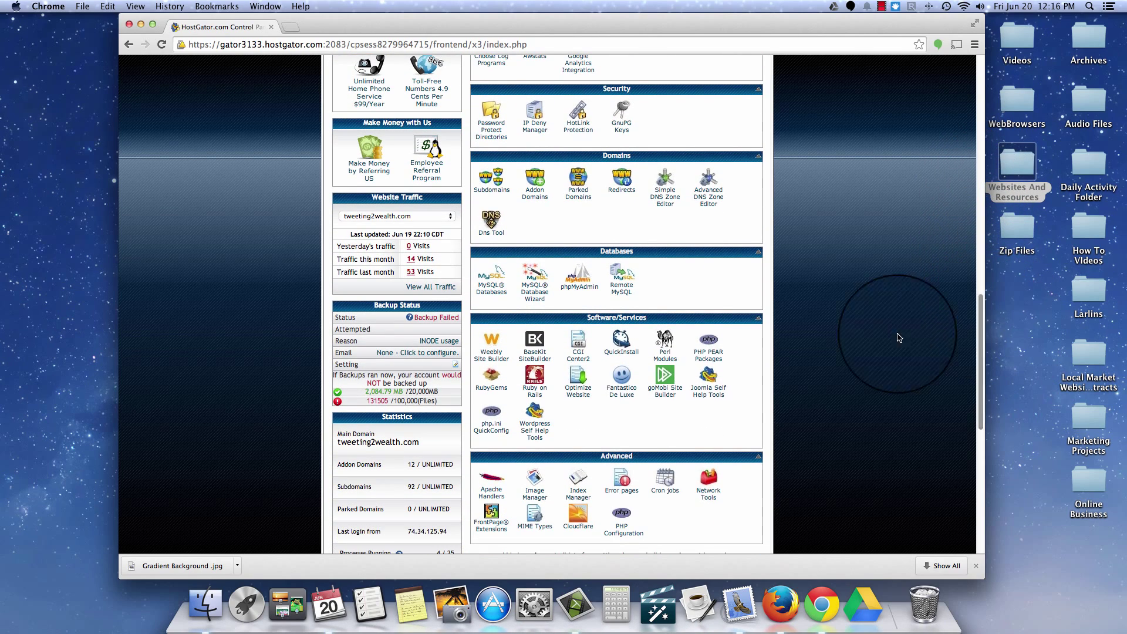
Step: Open Fantastico De Luxe and go to its WordPress page under Blogs
left_click(624, 395)
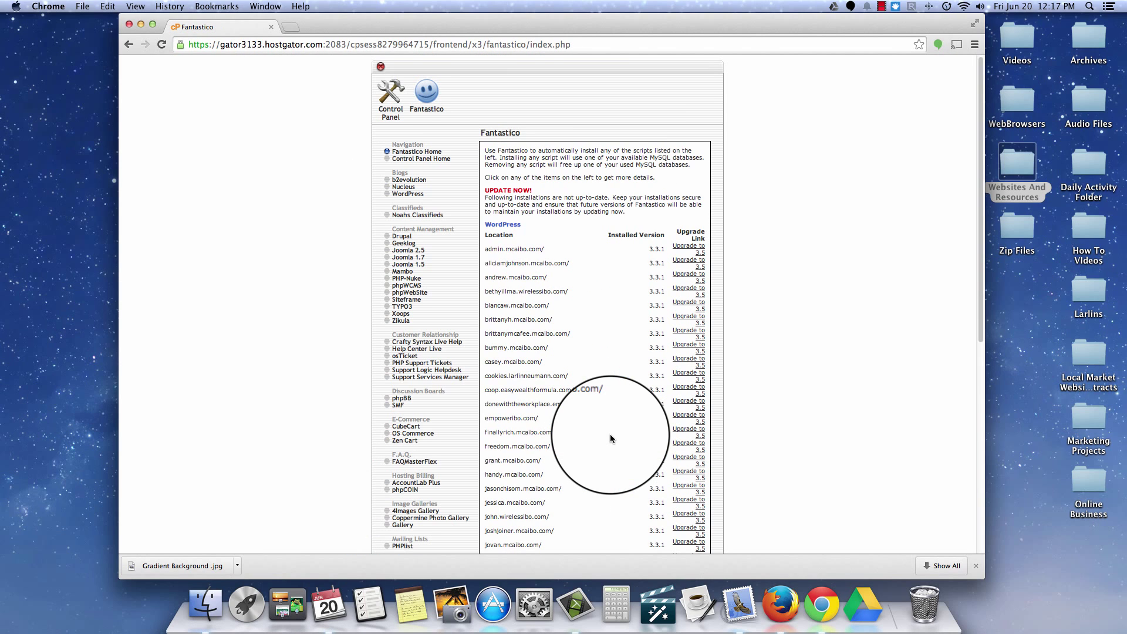
scroll(611, 437, "down", 6)
scroll(648, 414, "up", 6)
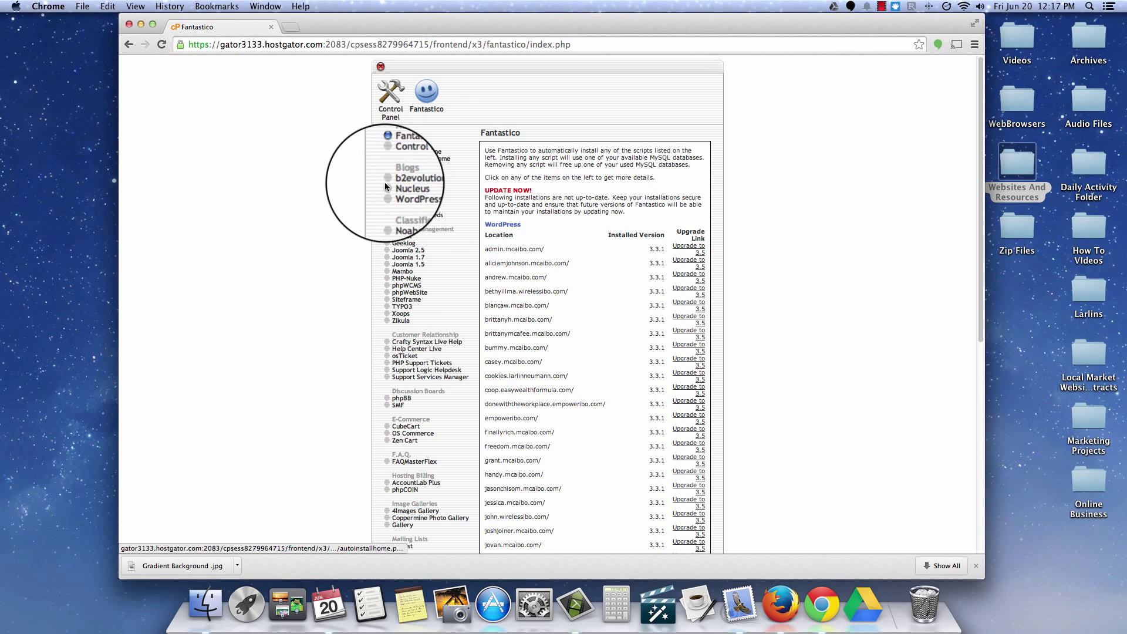
left_click(403, 195)
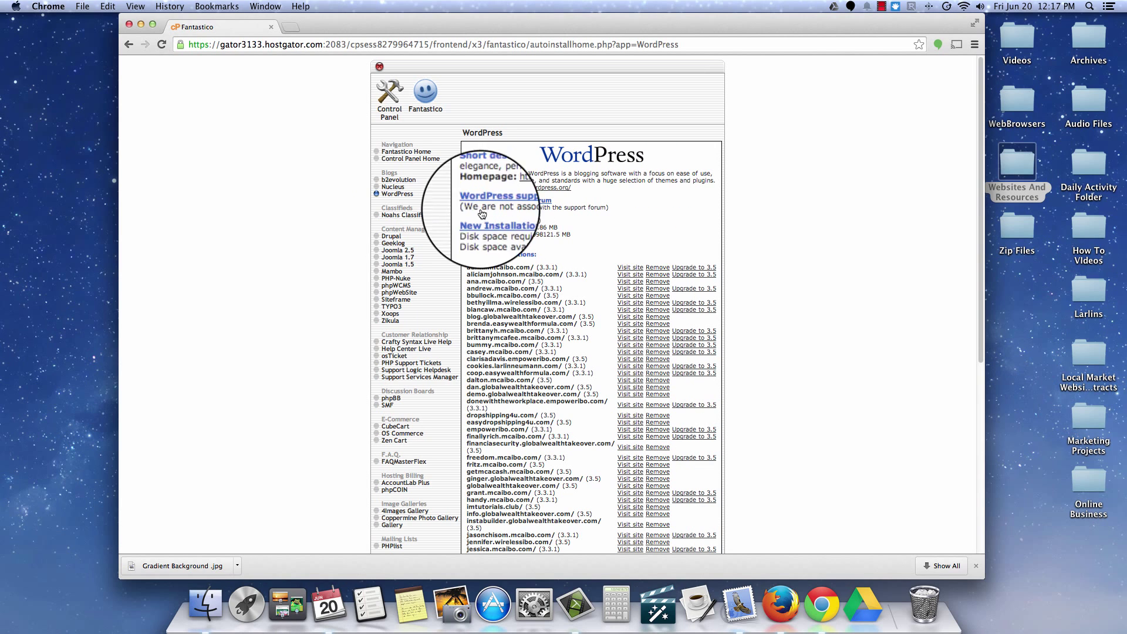
Step: Start a New Installation of WordPress 3.5 and look over the install form
left_click(500, 226)
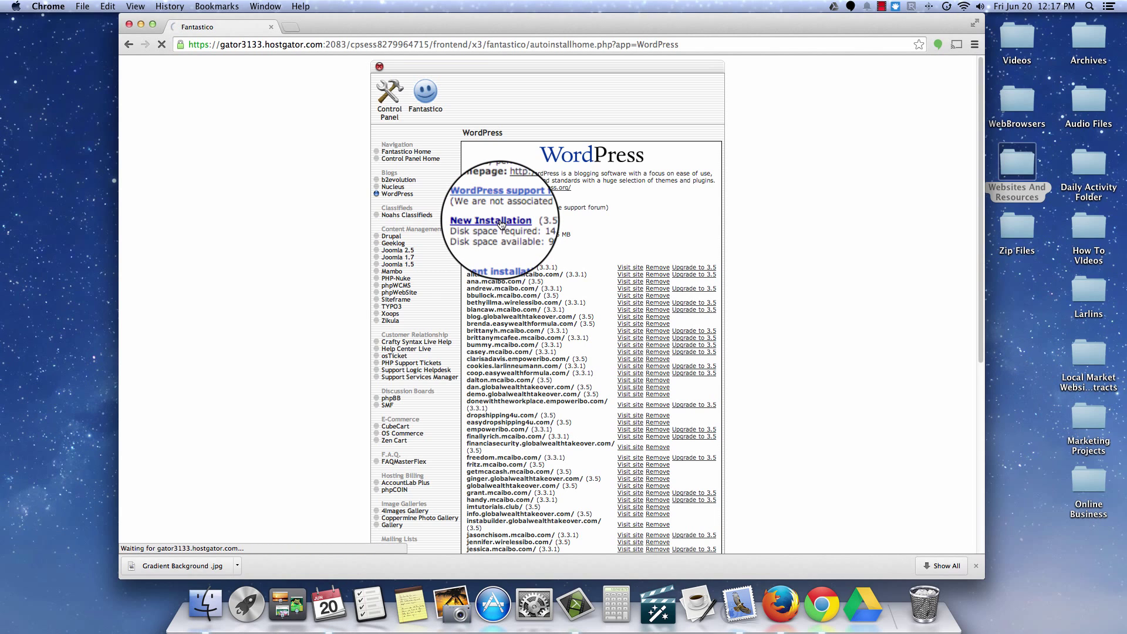
scroll(599, 359, "down", 1)
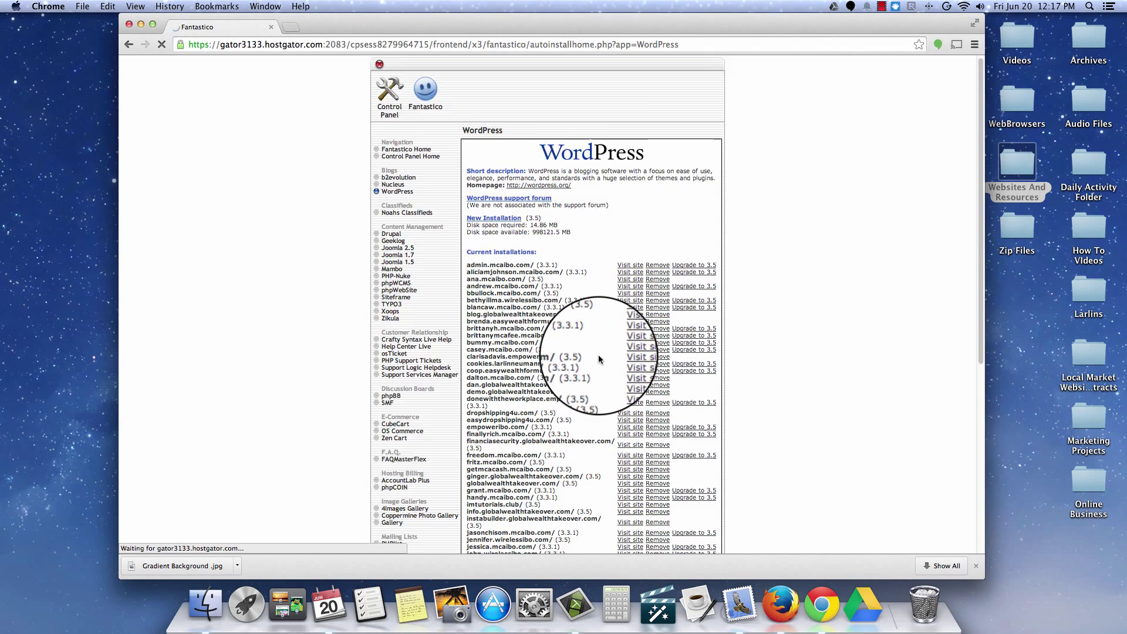
scroll(599, 360, "down", 5)
scroll(598, 360, "up", 6)
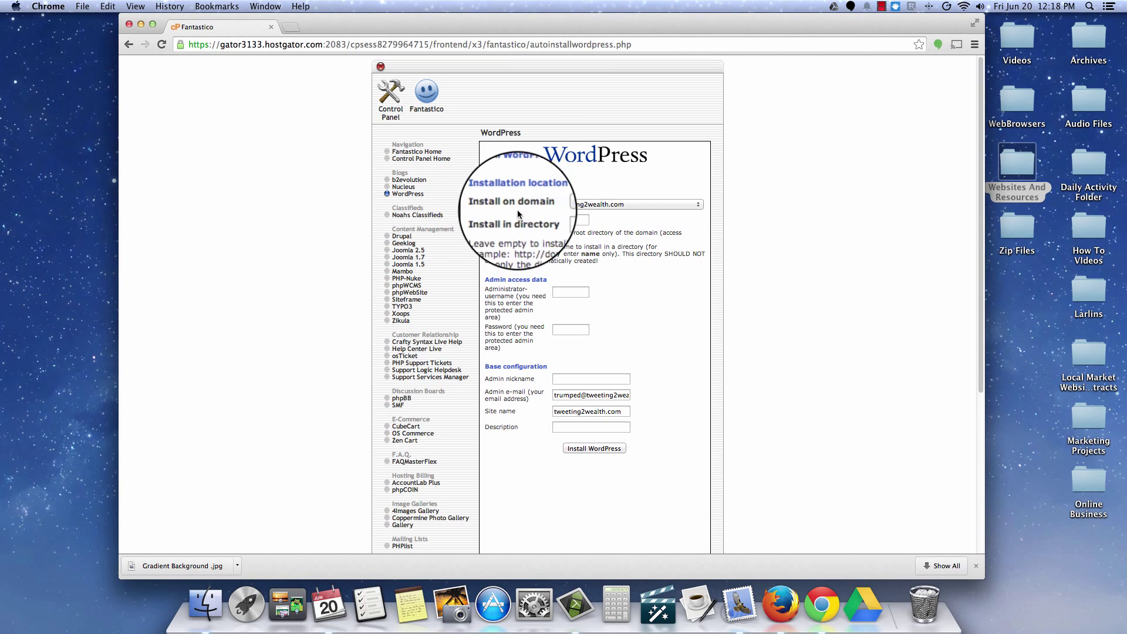
Step: Choose wptest.globalwealthtakeover.com as the WordPress install domain
left_click(578, 204)
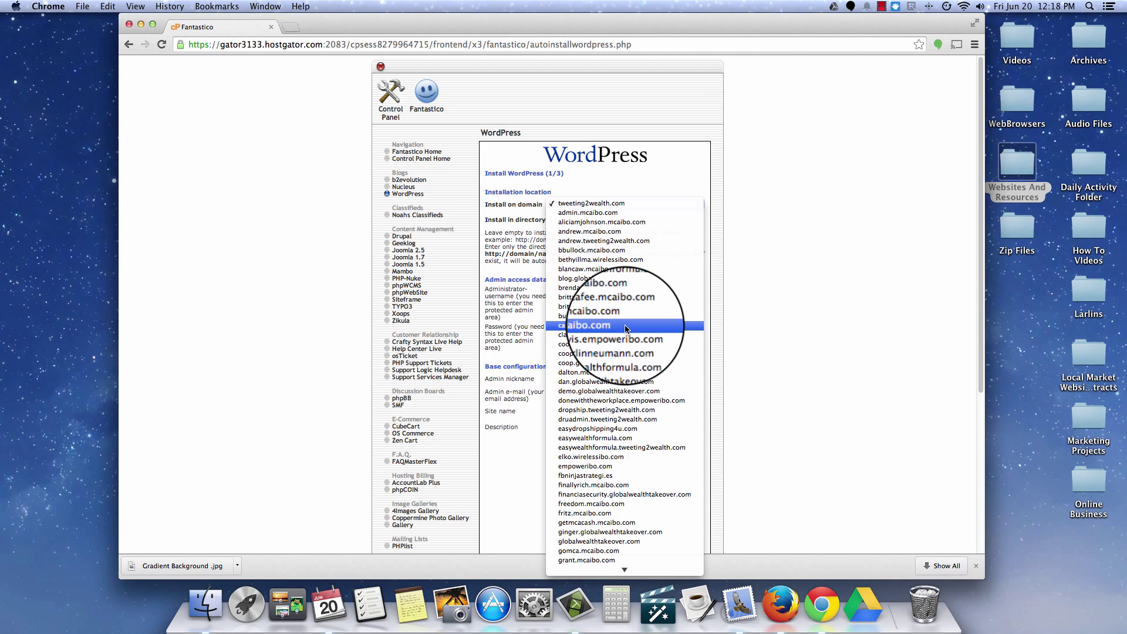
scroll(624, 328, "down", 7)
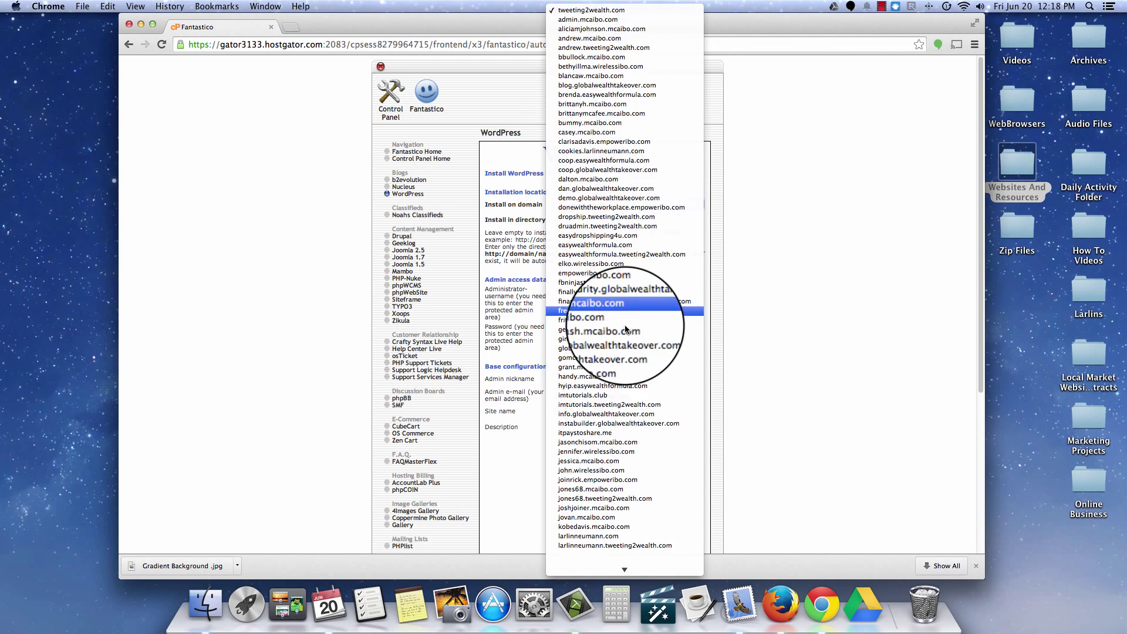
scroll(626, 328, "down", 10)
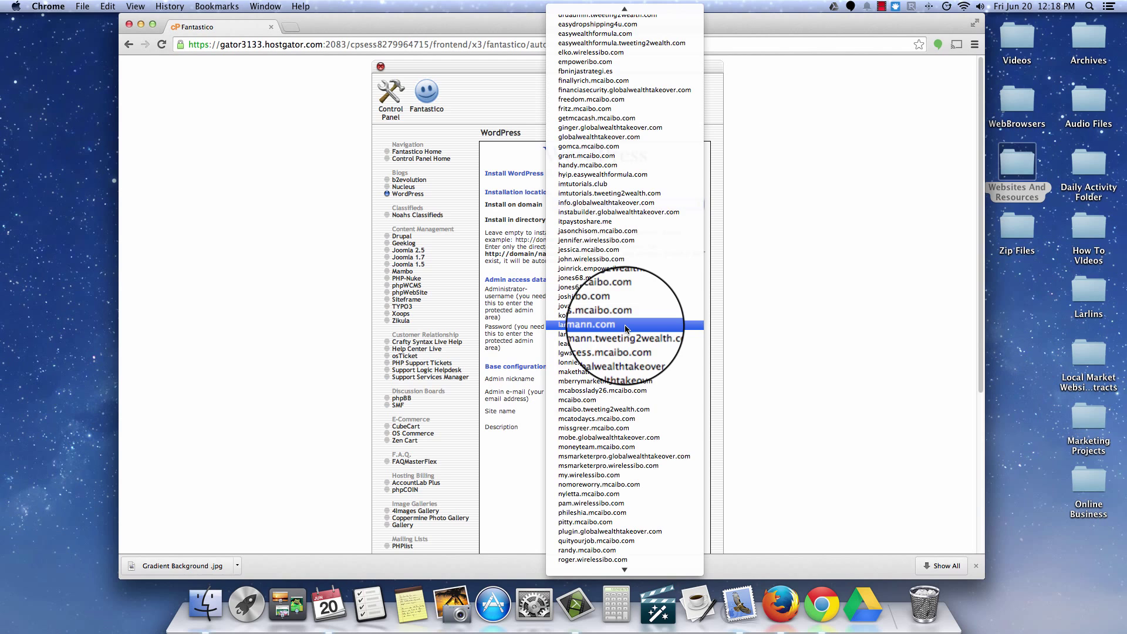
scroll(626, 328, "down", 10)
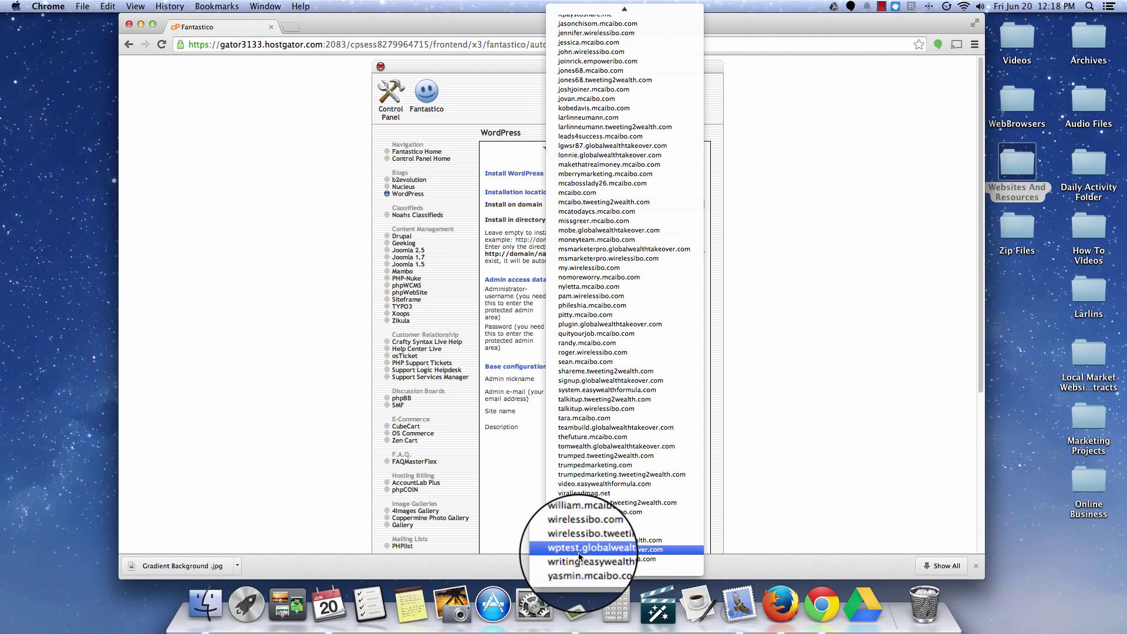
left_click(614, 549)
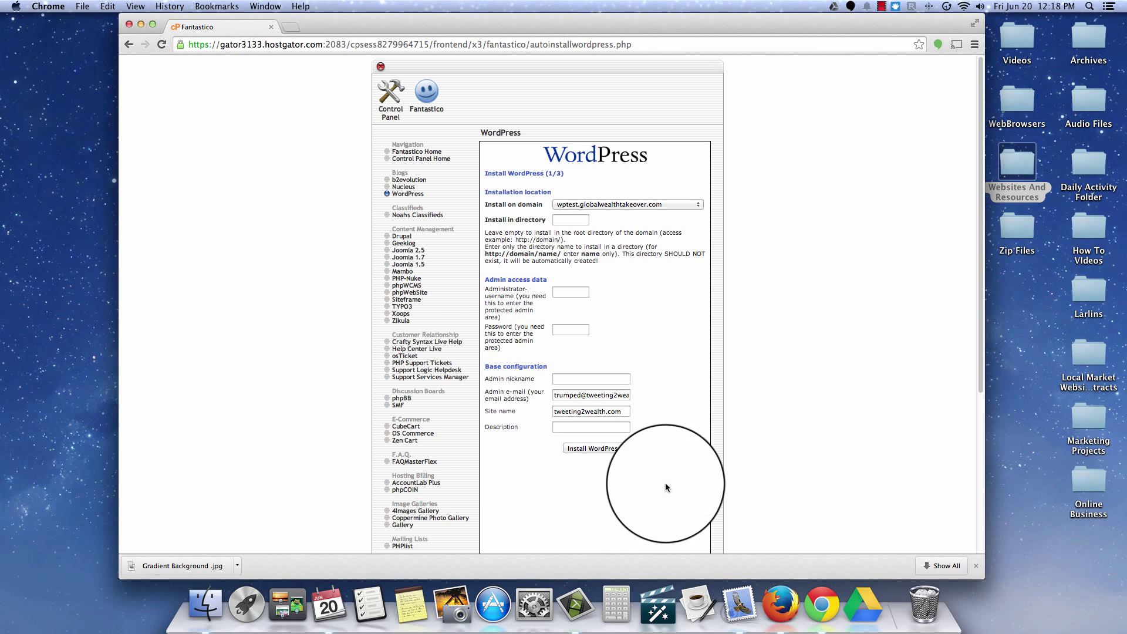
Step: Clear the old site name and the domain part of the admin e-mail
left_click_drag(625, 411, 521, 413)
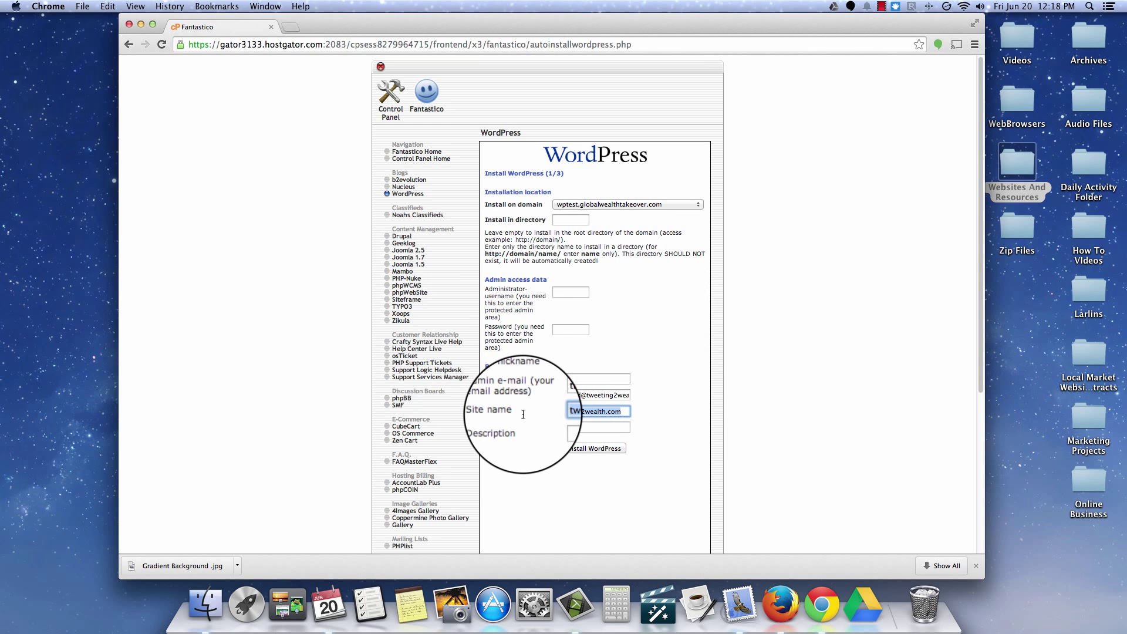
key("BackSpace")
left_click_drag(628, 395, 554, 395)
key("BackSpace")
key("BackSpace")
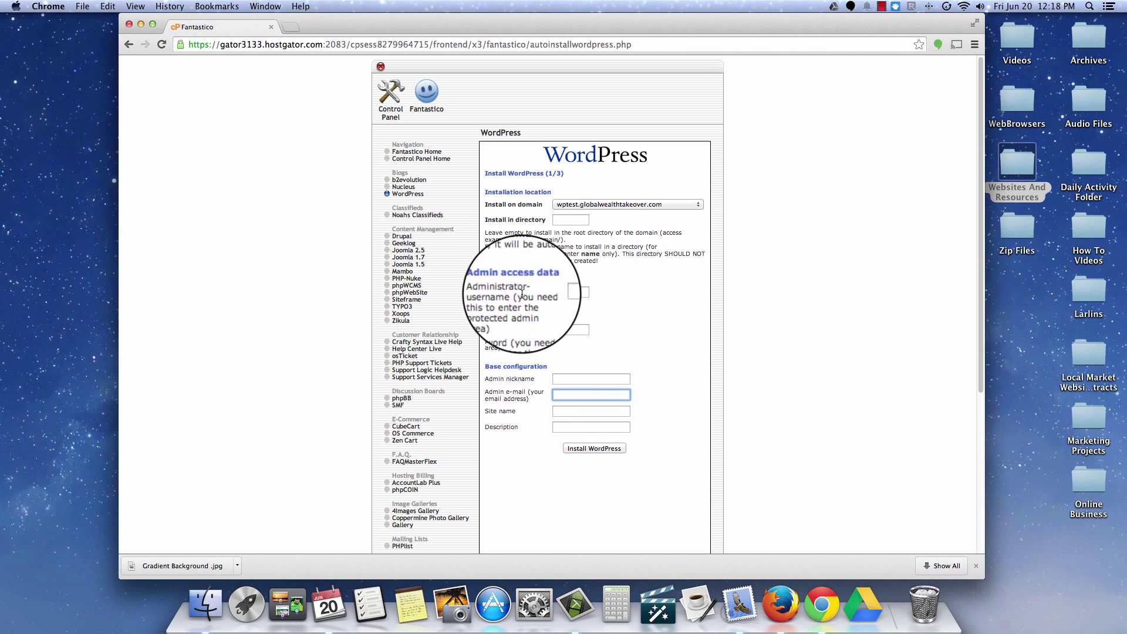
Step: Enter 'admin' as the administrator username and type the account password
left_click(573, 291)
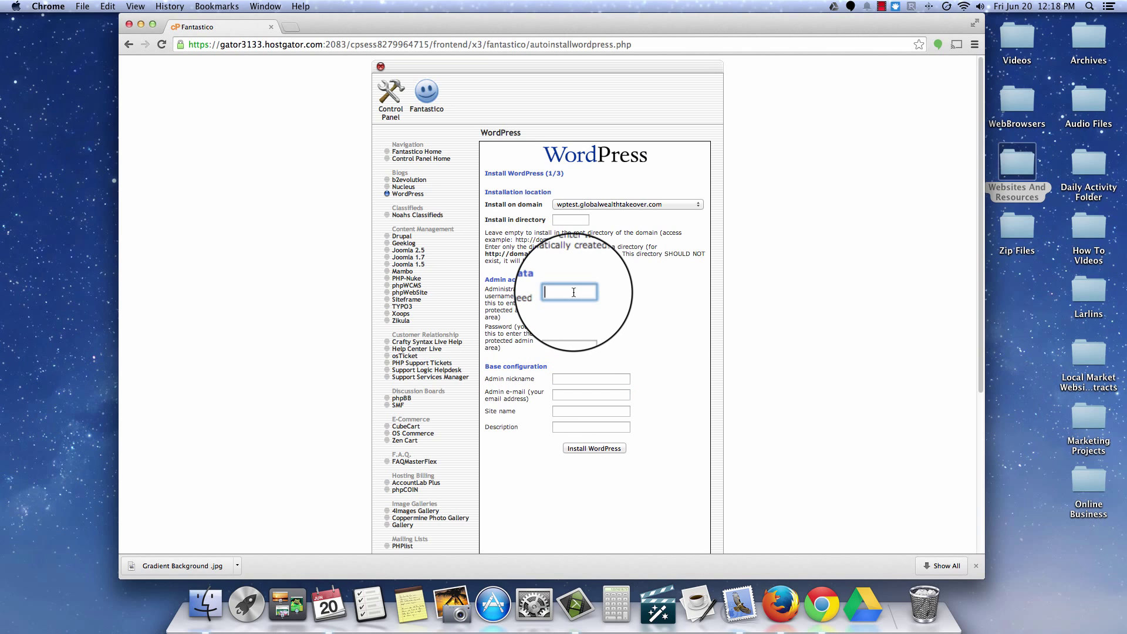
type("admi")
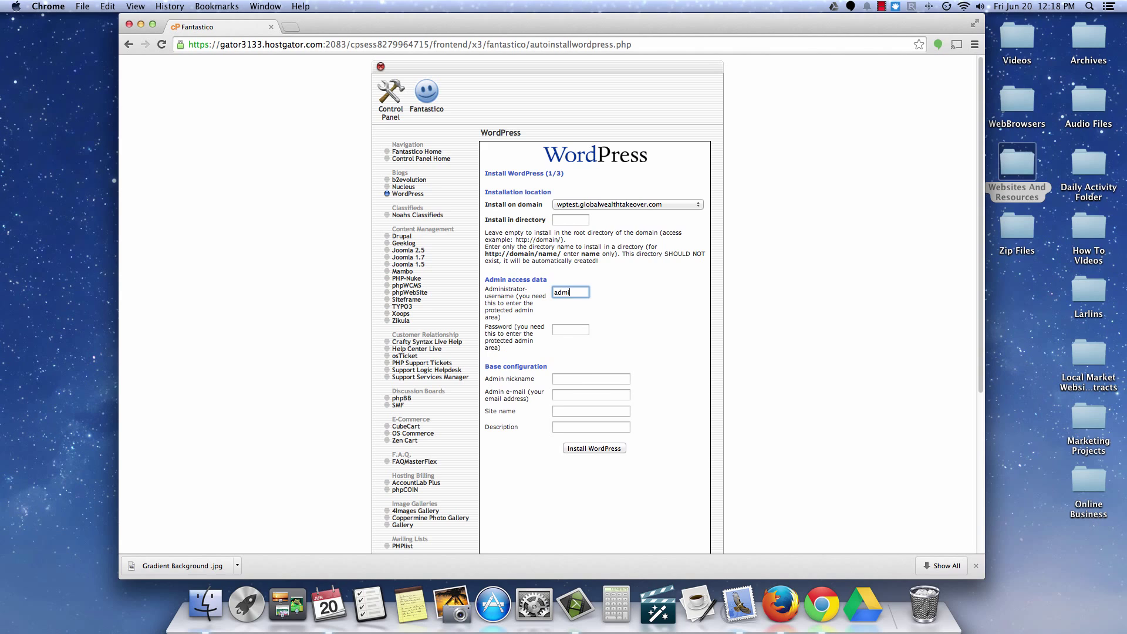
type("n")
left_click(568, 330)
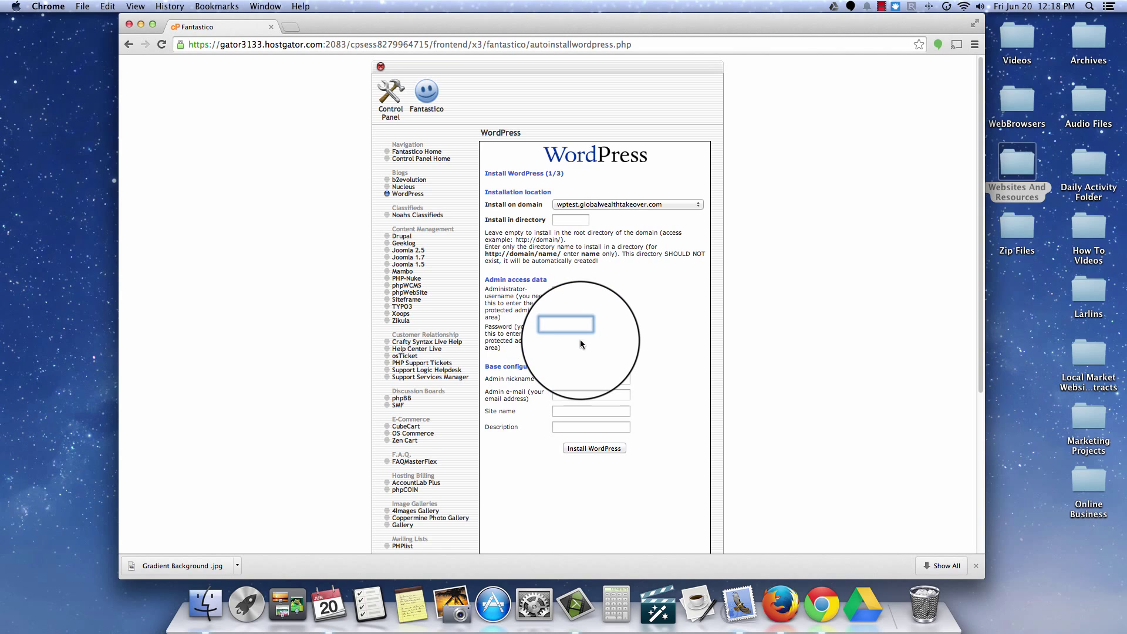
type("1234")
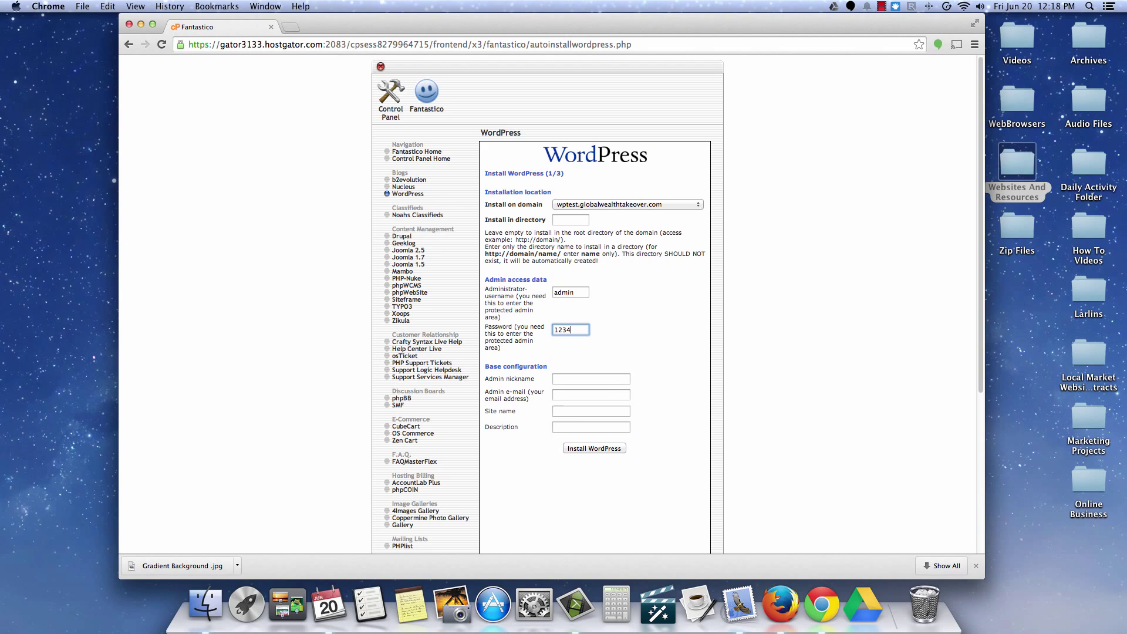
type("56")
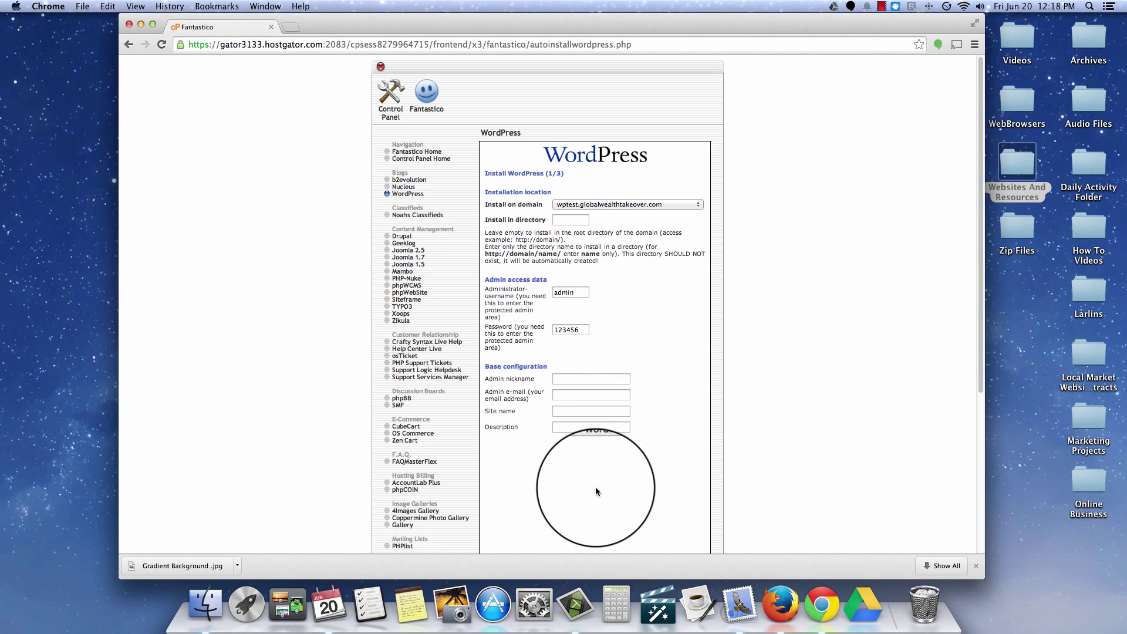
Step: Submit the install settings and review the new MySQL user and access URL on step 2/3
left_click(587, 450)
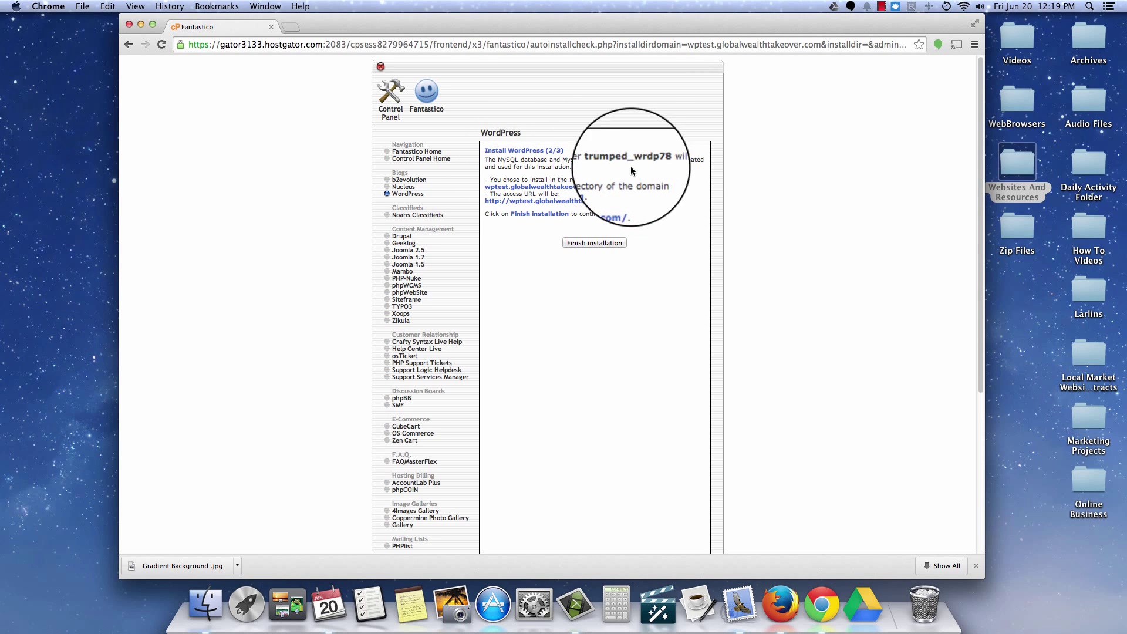
left_click_drag(658, 160, 598, 161)
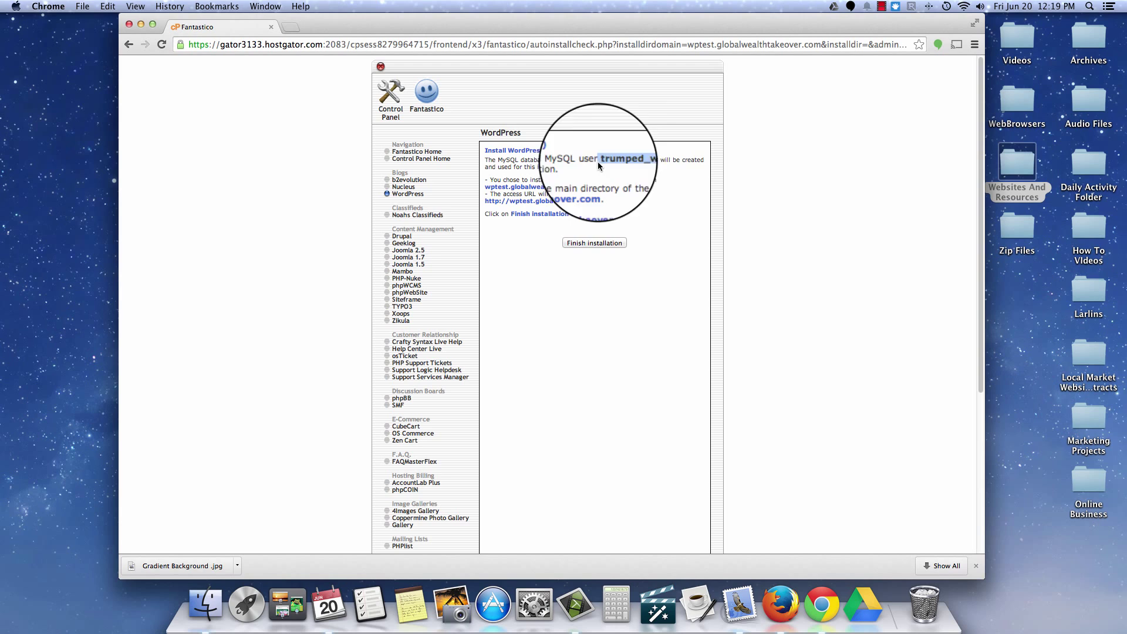
left_click(671, 174)
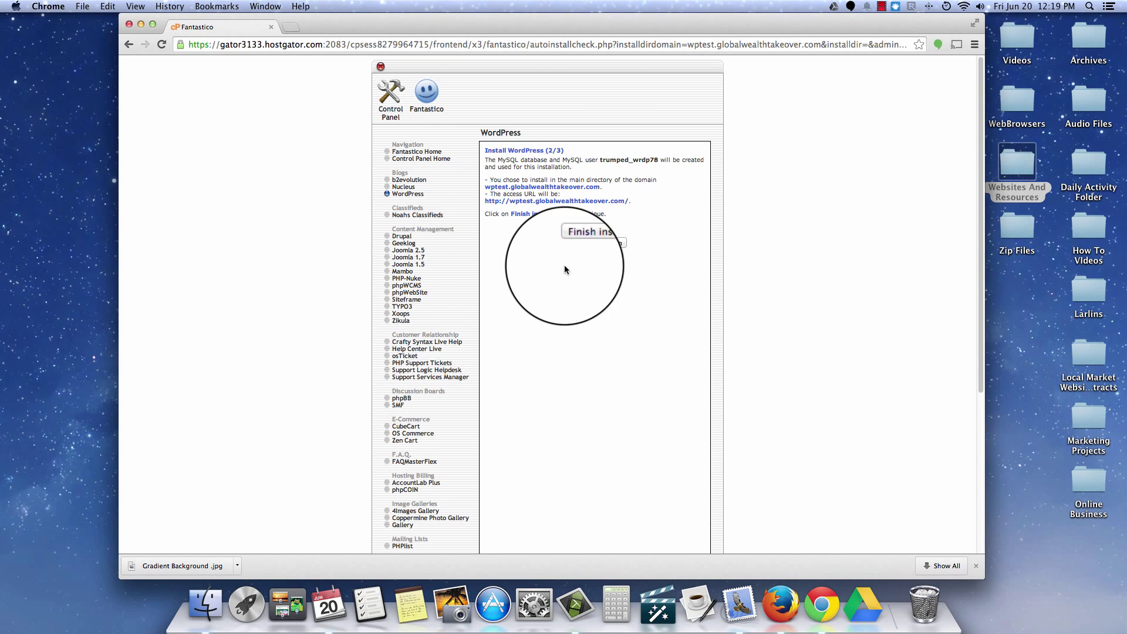
Step: Finish the WordPress installation and copy the login notice through the admin URL
left_click(598, 246)
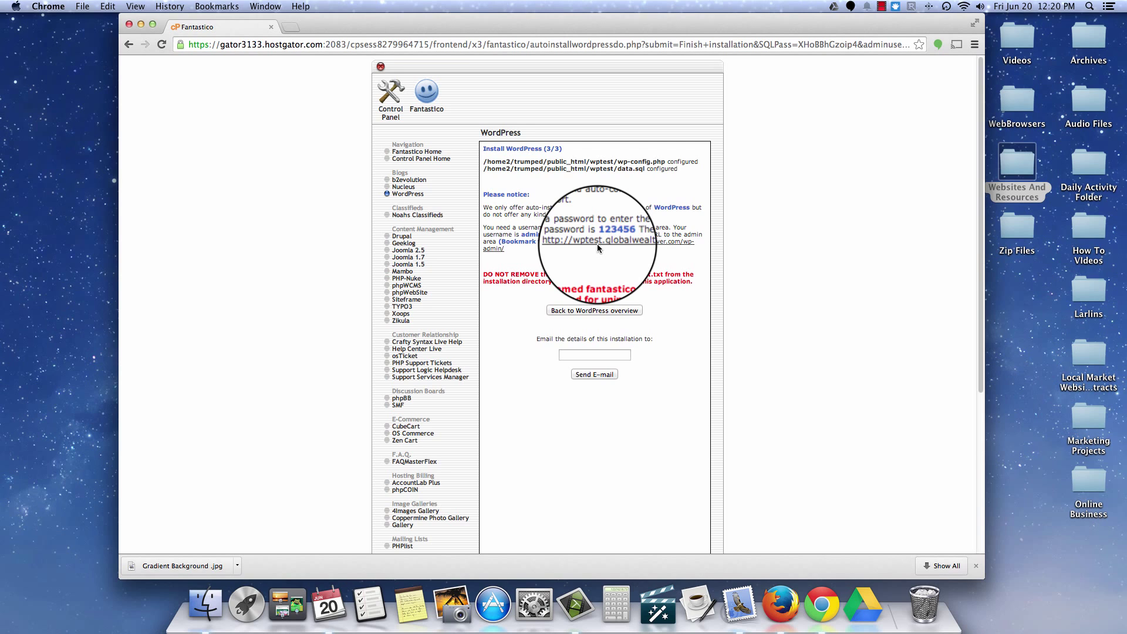
left_click_drag(482, 194, 584, 250)
right_click(583, 240)
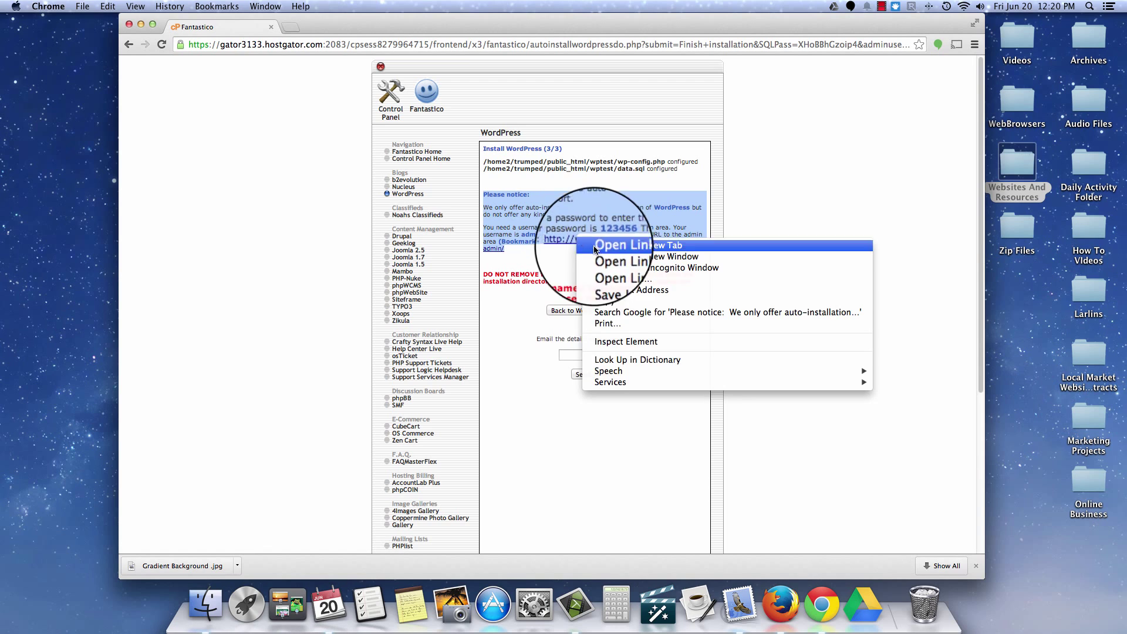
left_click(607, 301)
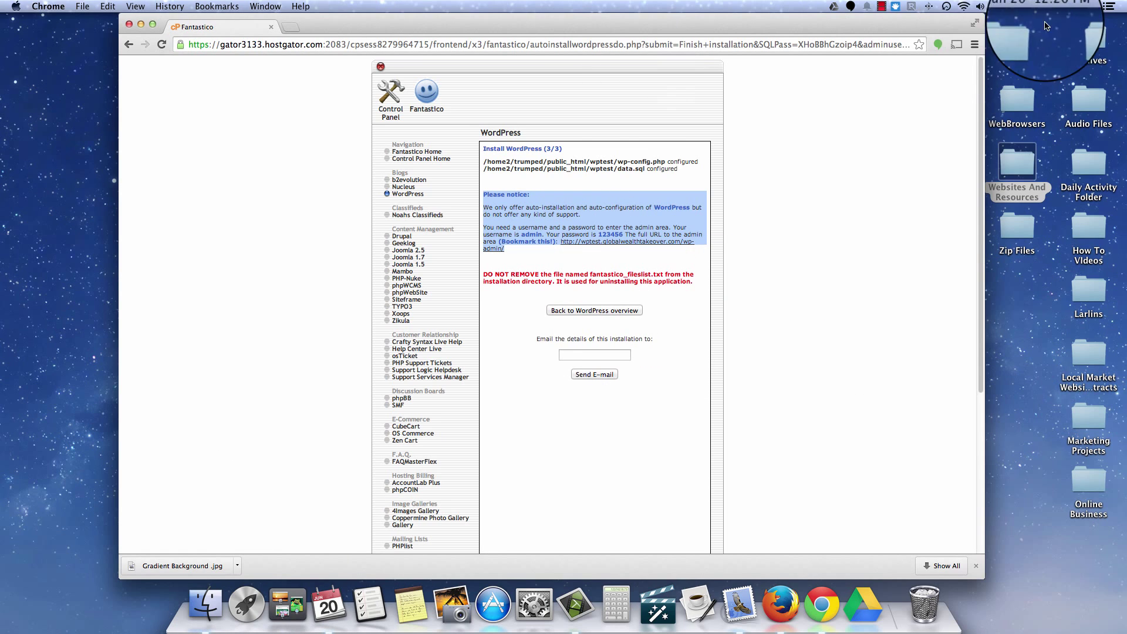
Step: Paste the notice into Spotlight and dismiss it, briefly open Finder, then open Launchpad
left_click(1093, 6)
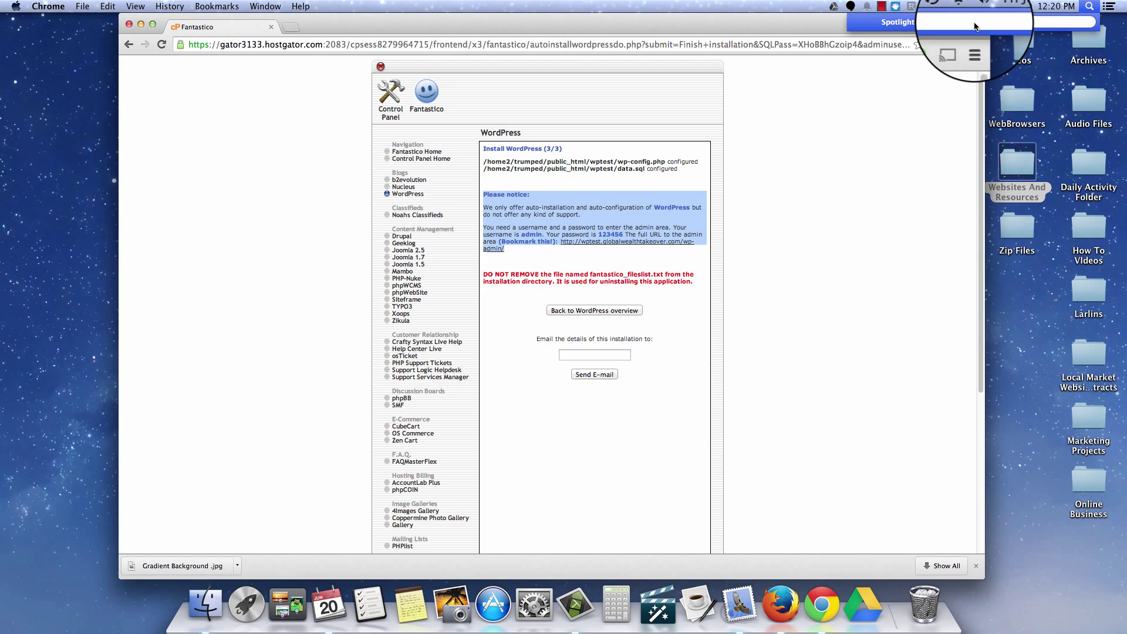
key("super+v")
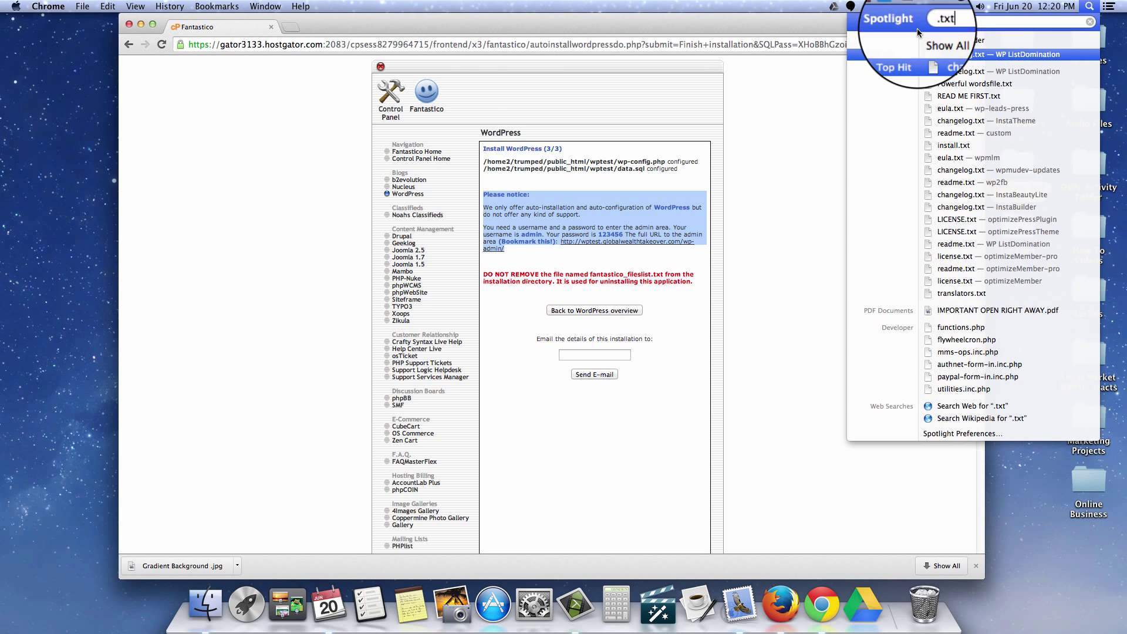
key("Escape")
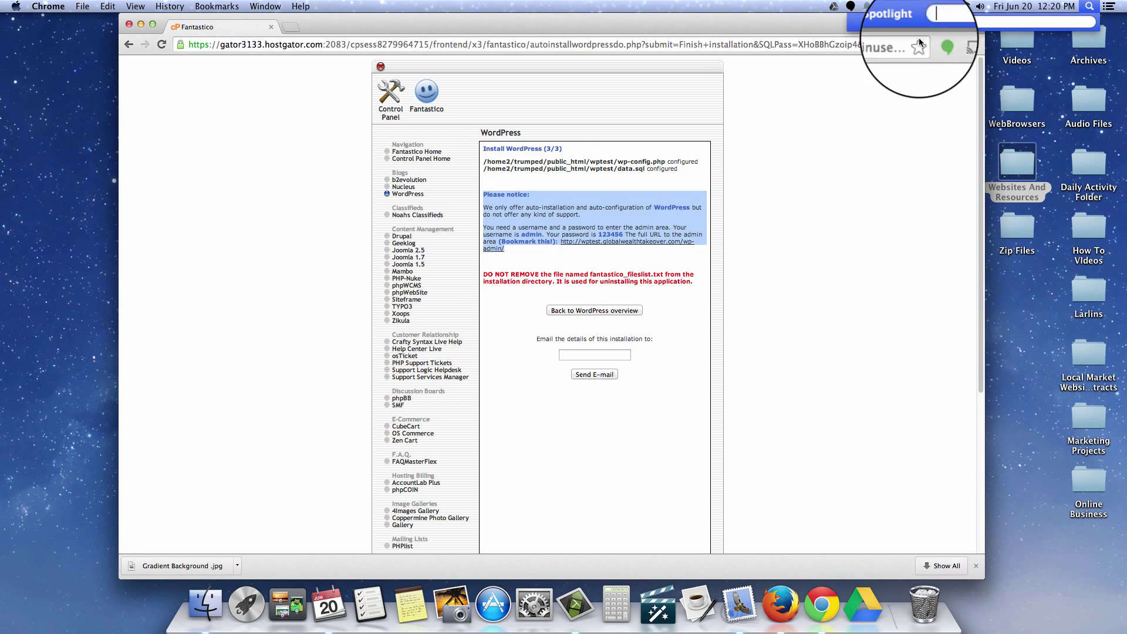
left_click(207, 612)
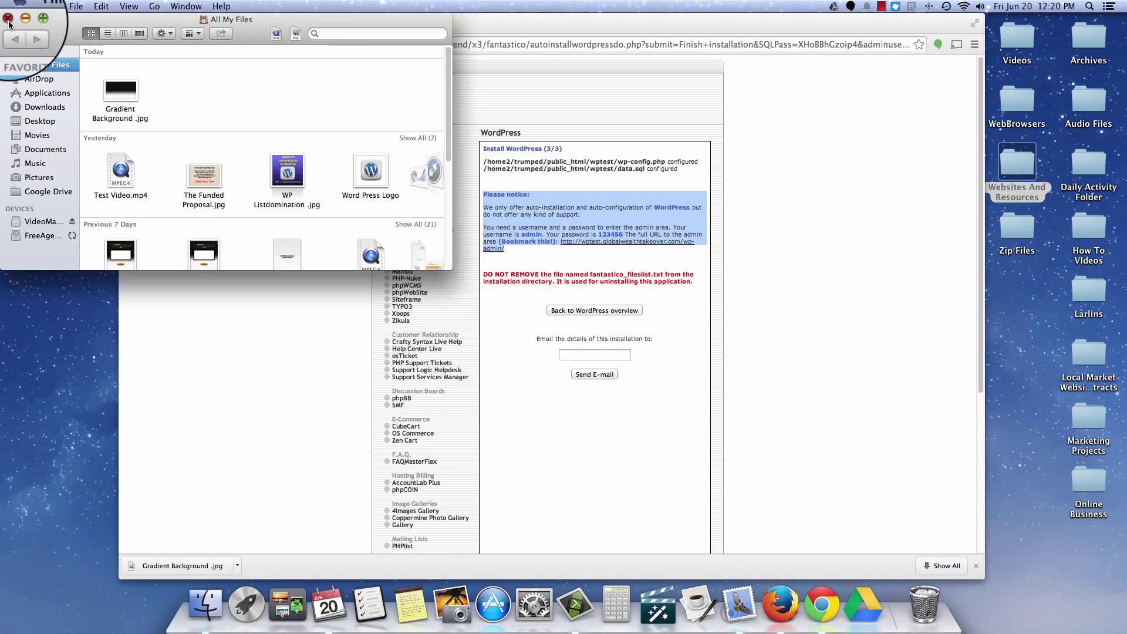
left_click(5, 22)
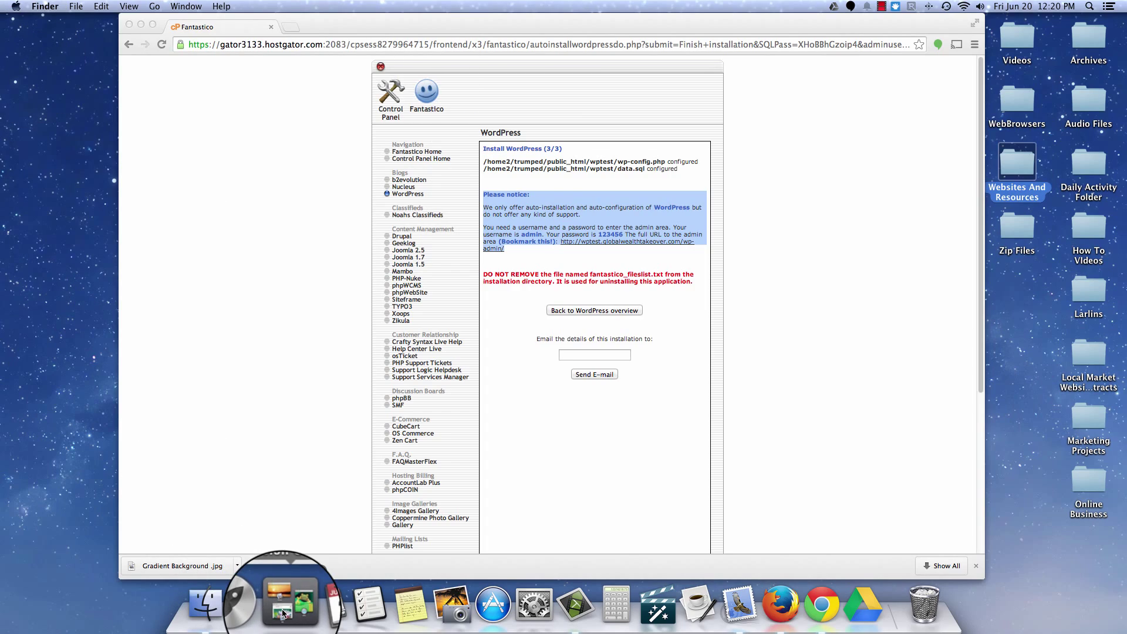
left_click(248, 608)
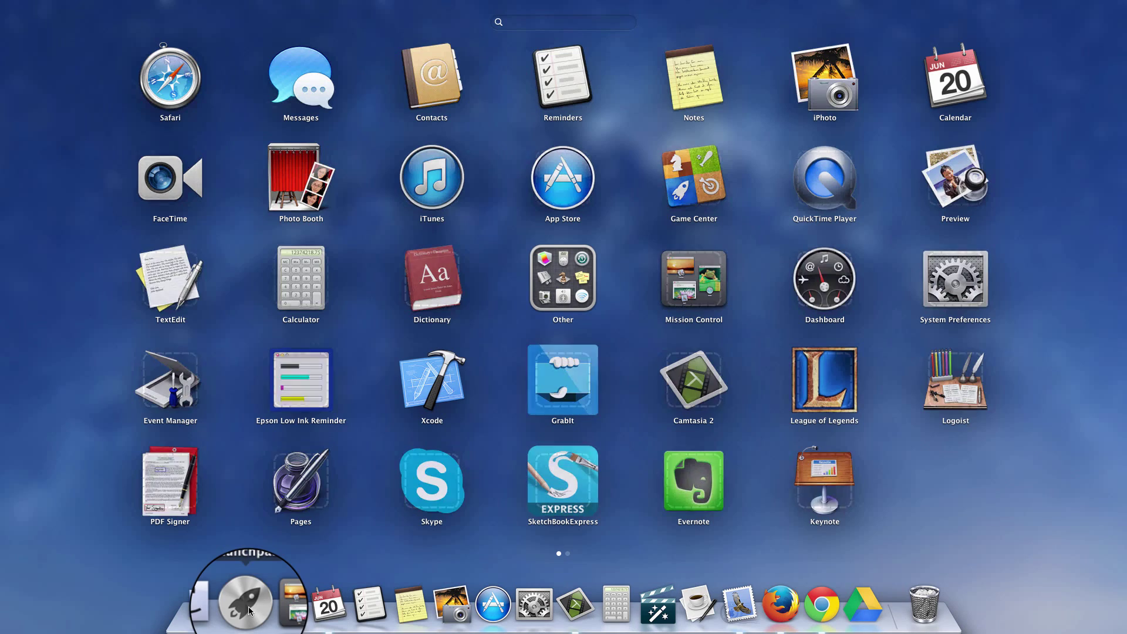
Step: Launch TextEdit, create a new document, and paste the copied WordPress login notice into it
left_click(179, 280)
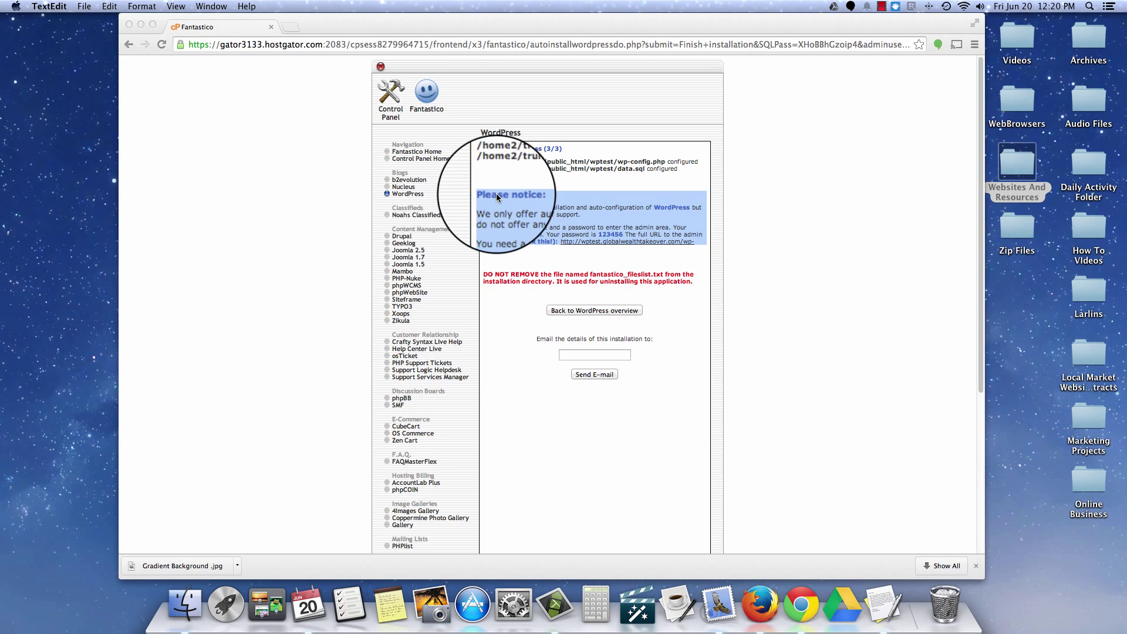
left_click(310, 322)
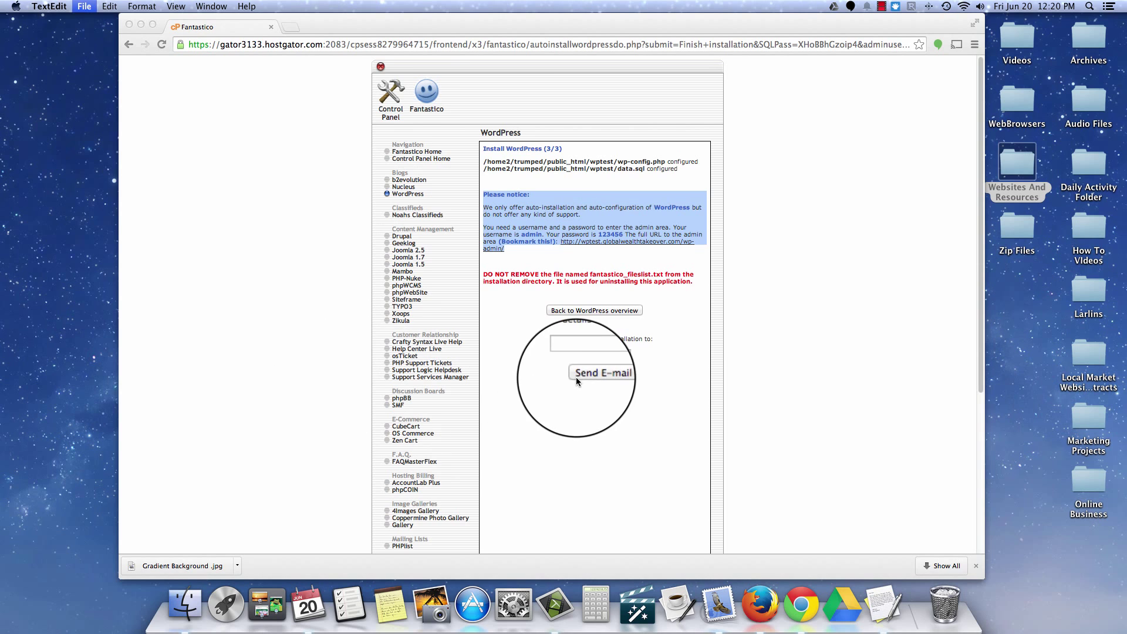
right_click(201, 116)
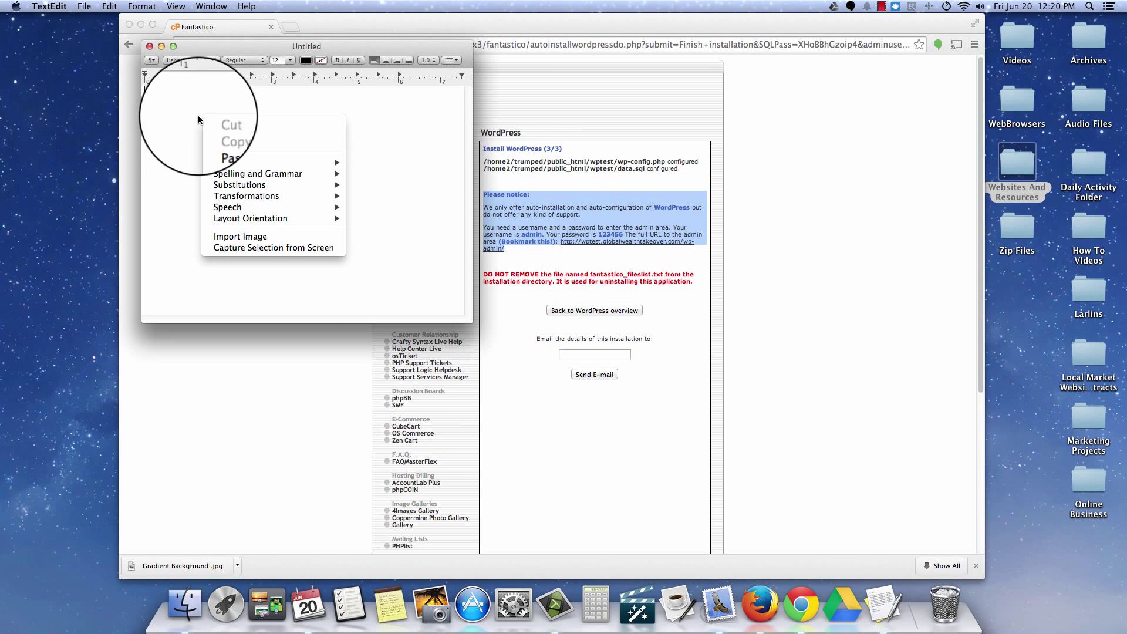
left_click(235, 149)
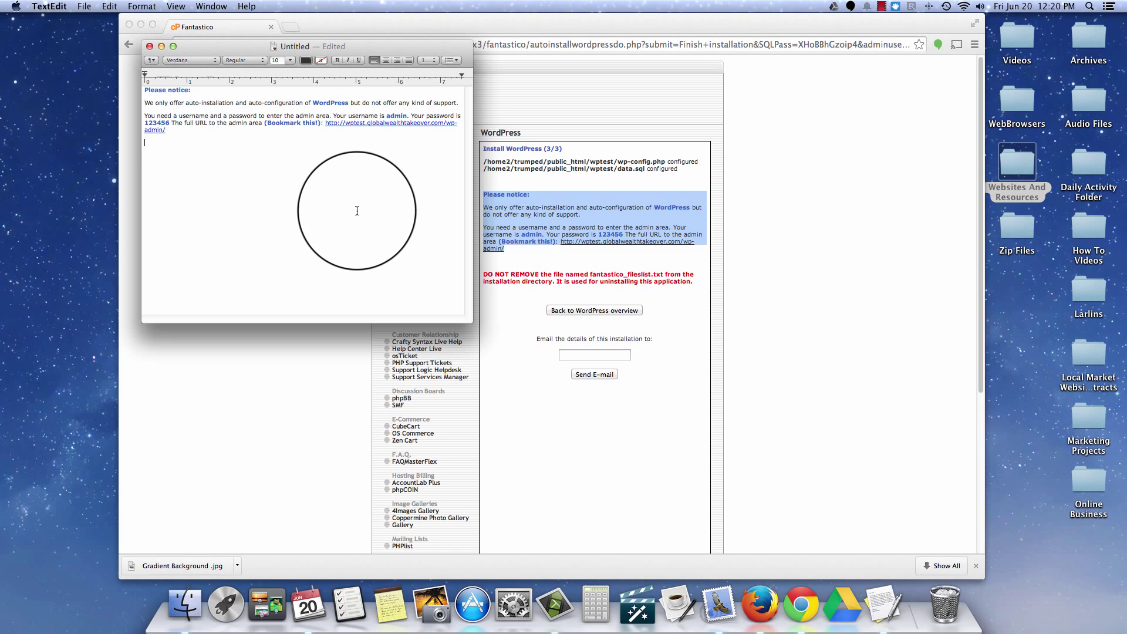
Step: Put TextEdit away and load wptest.globalwealthtakeover.com without the wp-admin path to show the Hello world! post
left_click(162, 46)
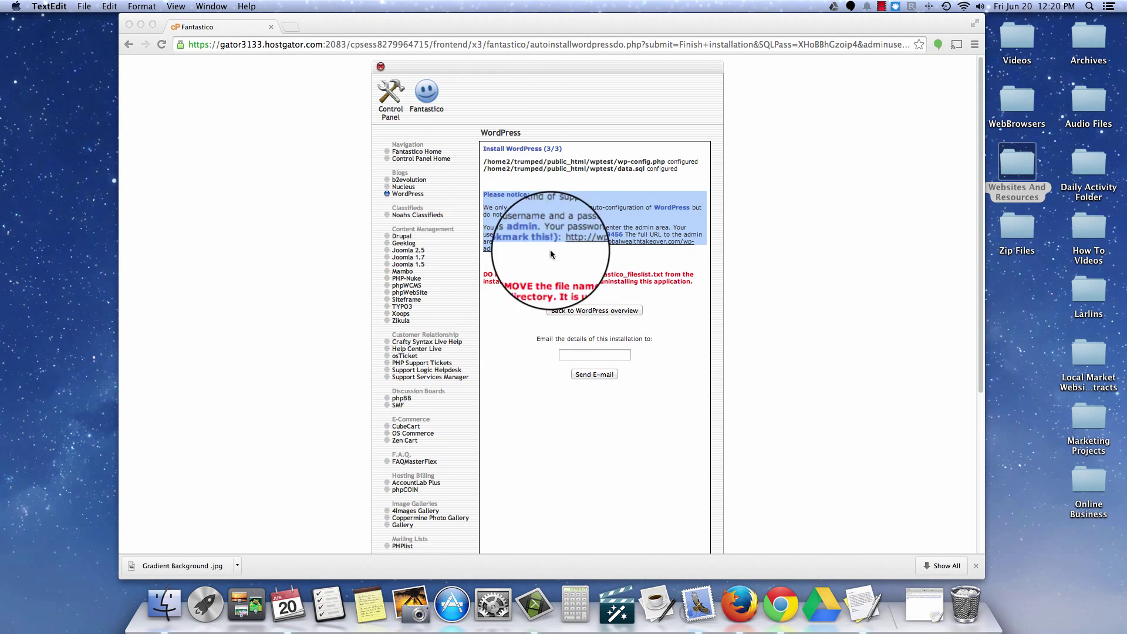
left_click(598, 247)
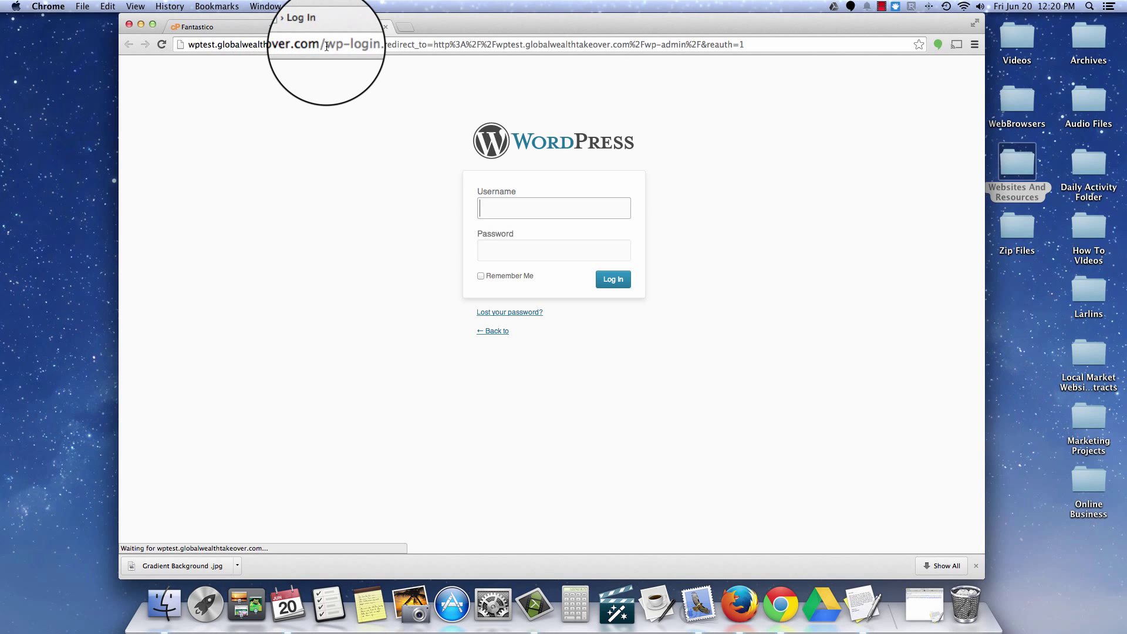
left_click_drag(326, 46, 779, 59)
key("BackSpace")
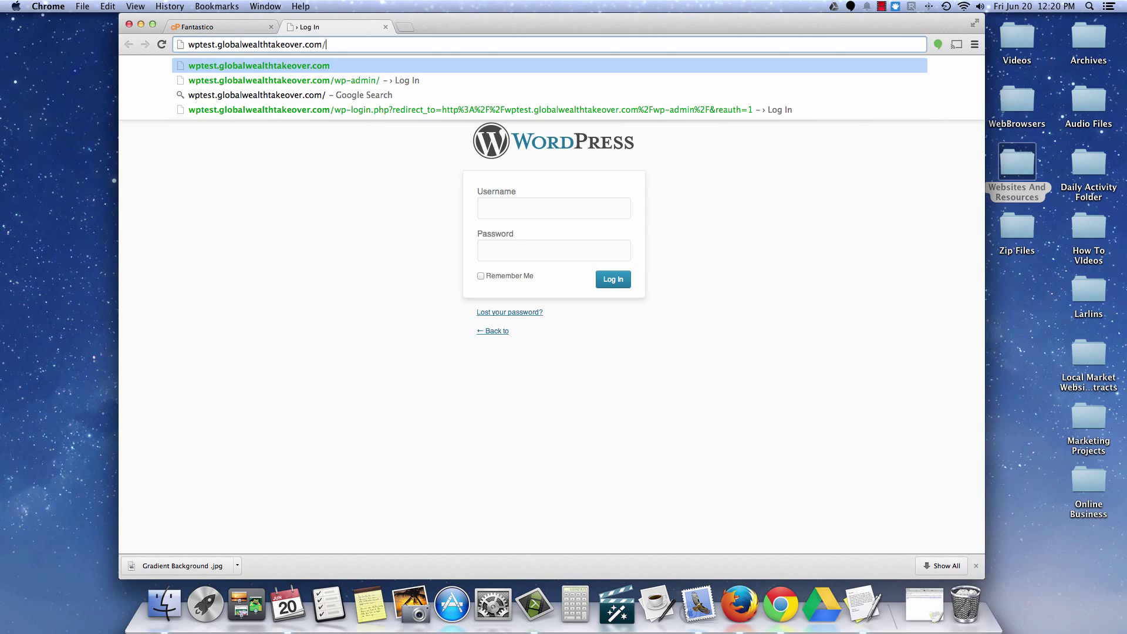
key("Return")
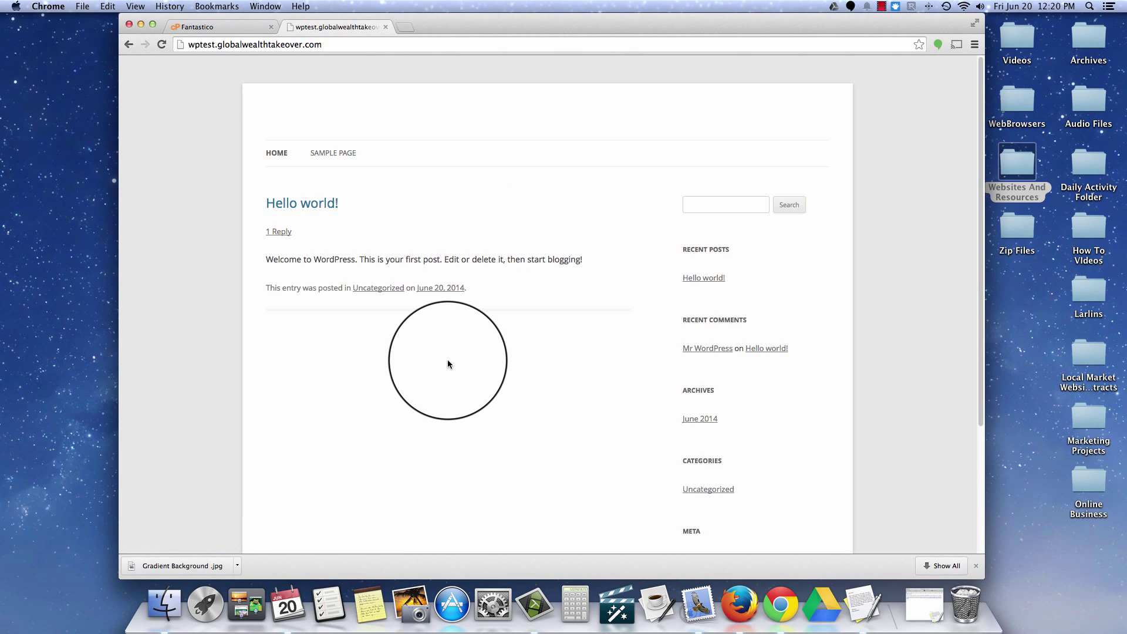